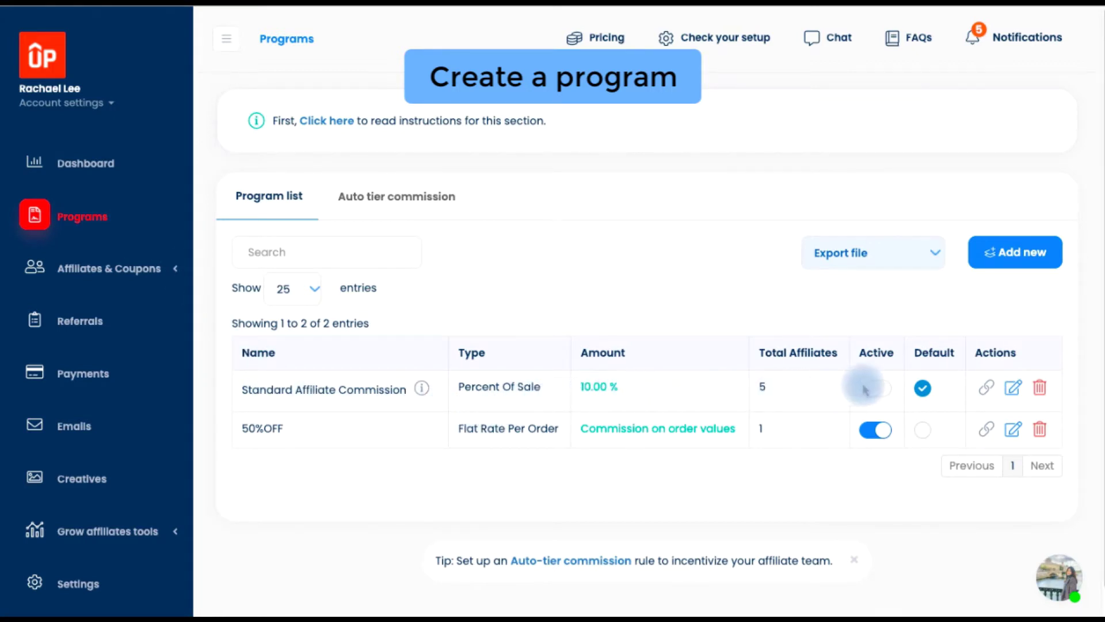
# Activate the Standard Affiliate Commission program and start a new Percent Of Sale program.
pyautogui.click(884, 393)
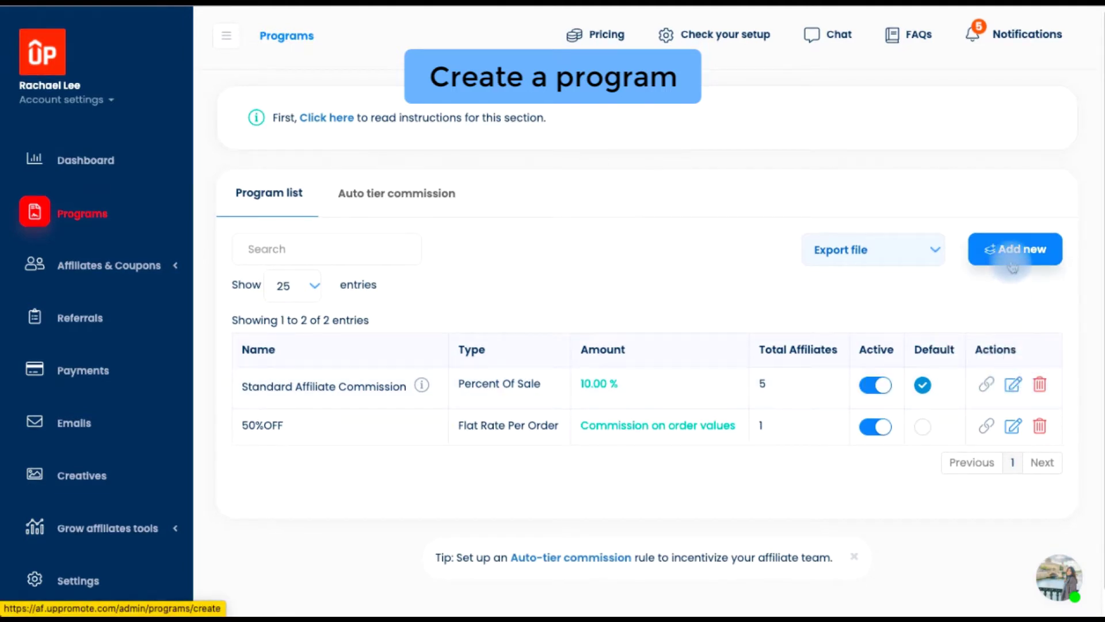
pyautogui.click(922, 426)
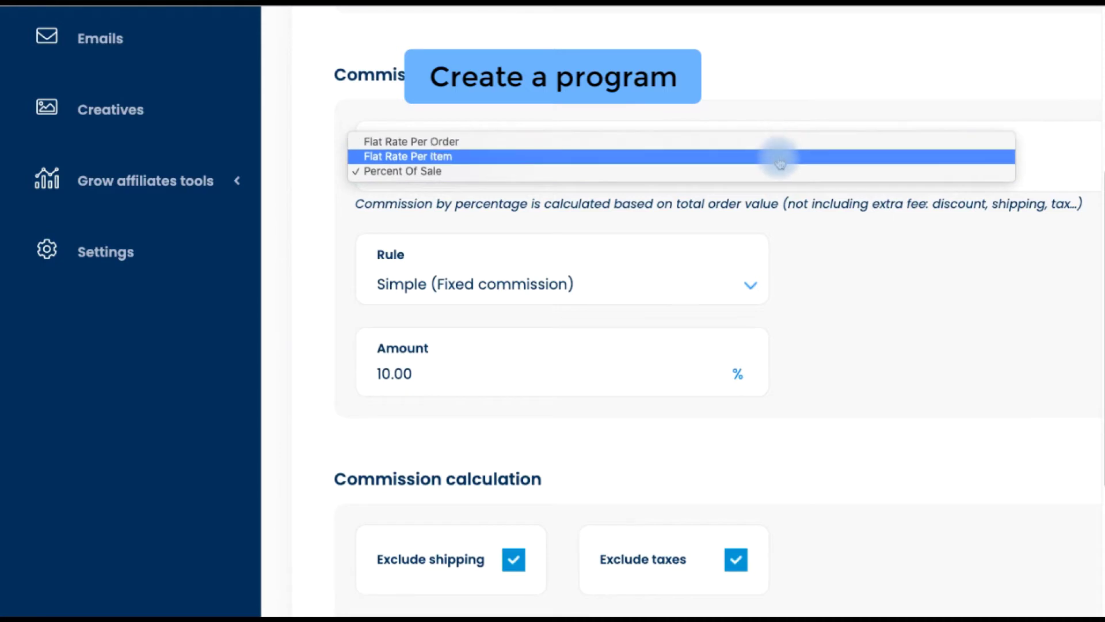
pyautogui.click(752, 277)
pyautogui.click(751, 285)
pyautogui.click(751, 284)
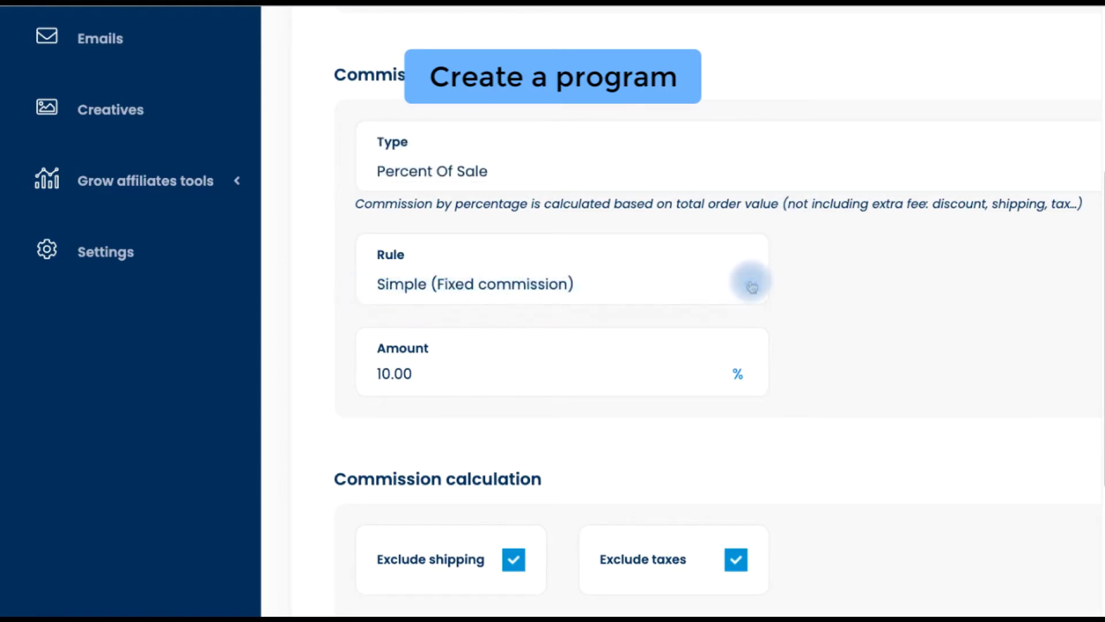
# Switch the rule to Advance commissions on order values and add Level 2 at 100 USD.
pyautogui.click(546, 367)
pyautogui.scroll(-1, 575, 299)
pyautogui.click(613, 234)
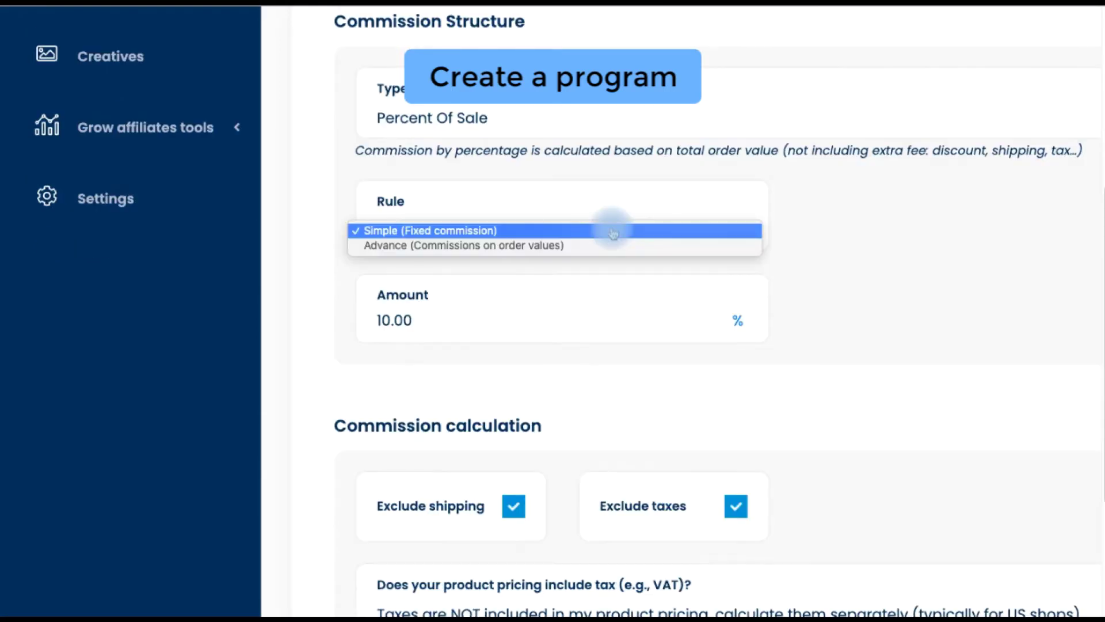
pyautogui.click(614, 246)
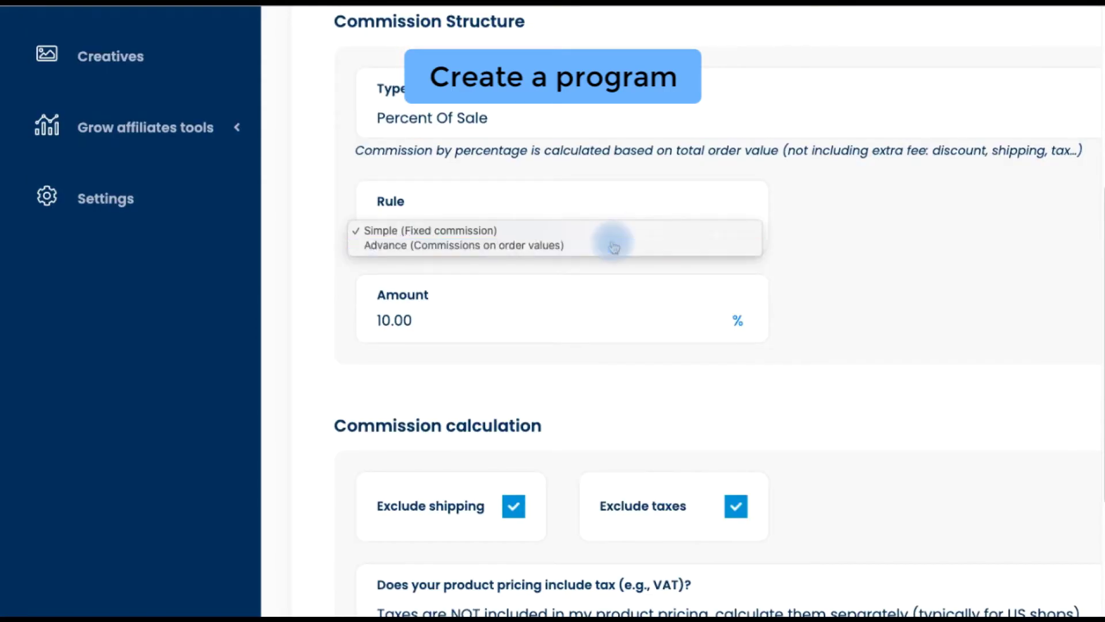
pyautogui.click(435, 446)
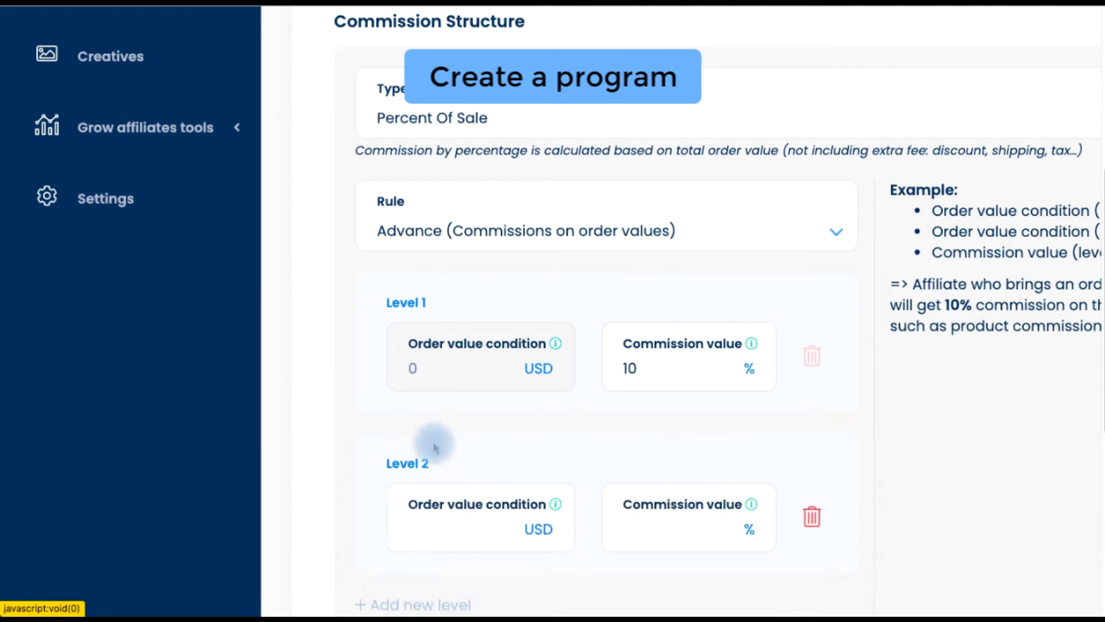
pyautogui.click(469, 535)
pyautogui.write('100')
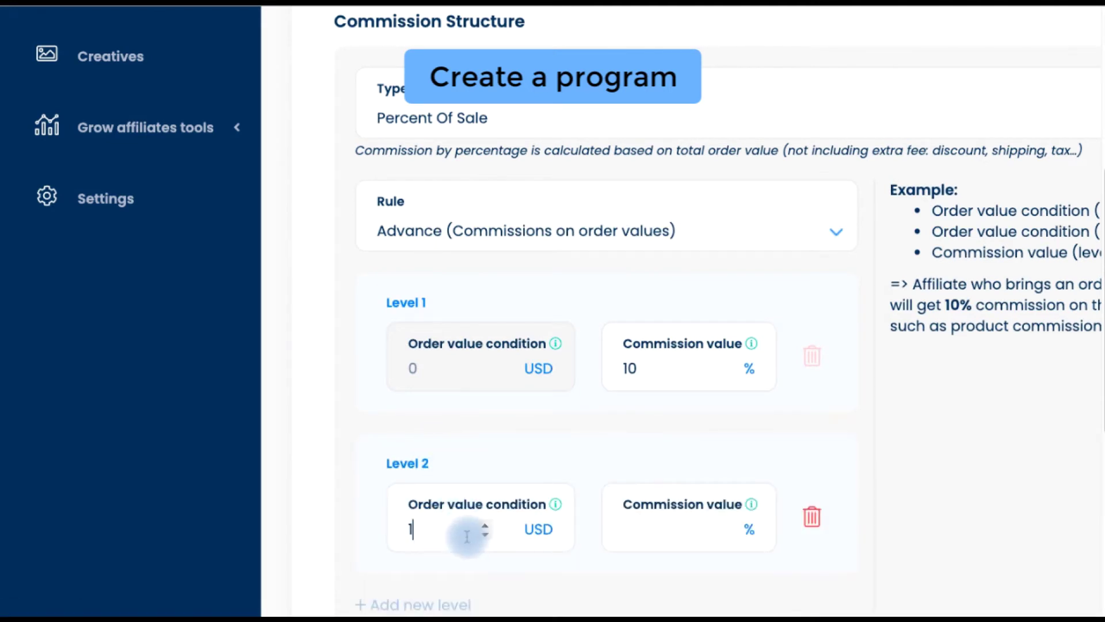
pyautogui.click(627, 528)
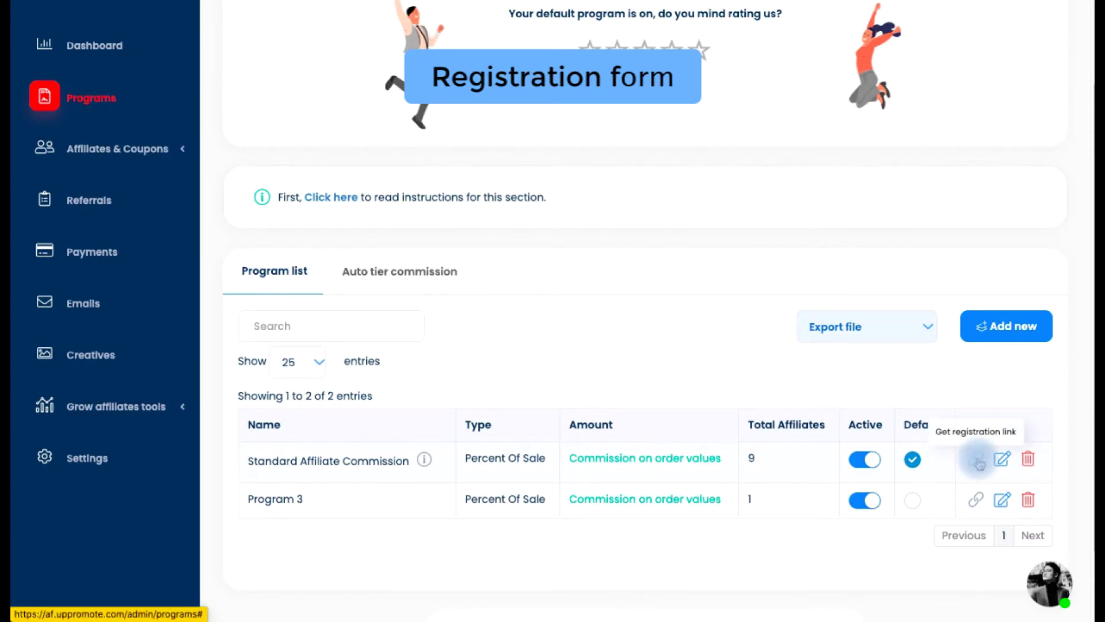
# Copy Program 3's registration link and the direct registration form link.
pyautogui.click(980, 503)
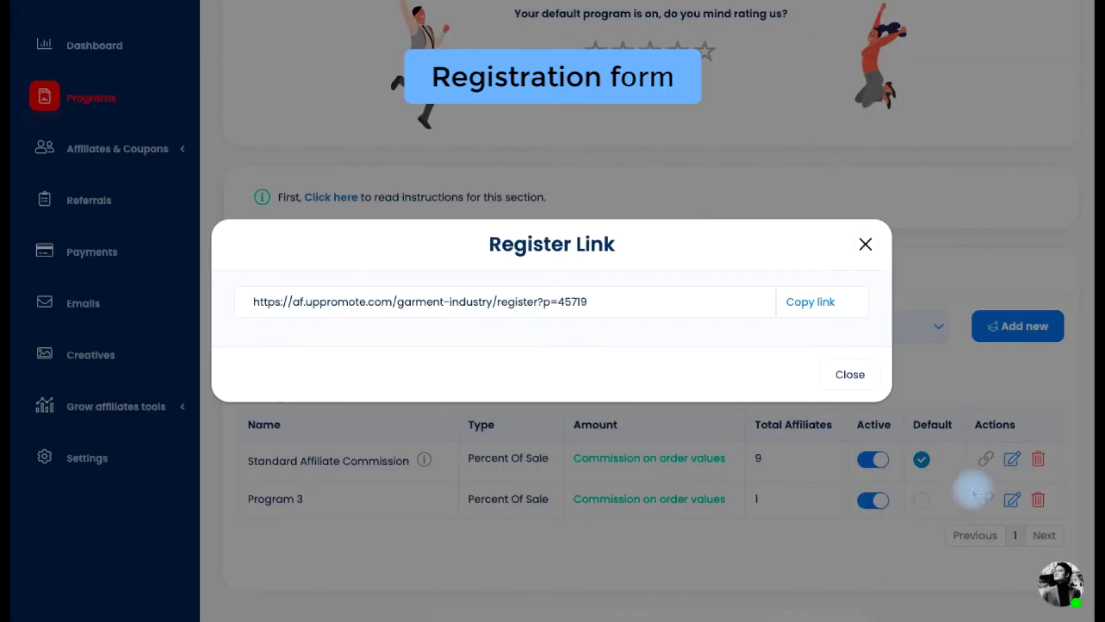
pyautogui.click(818, 303)
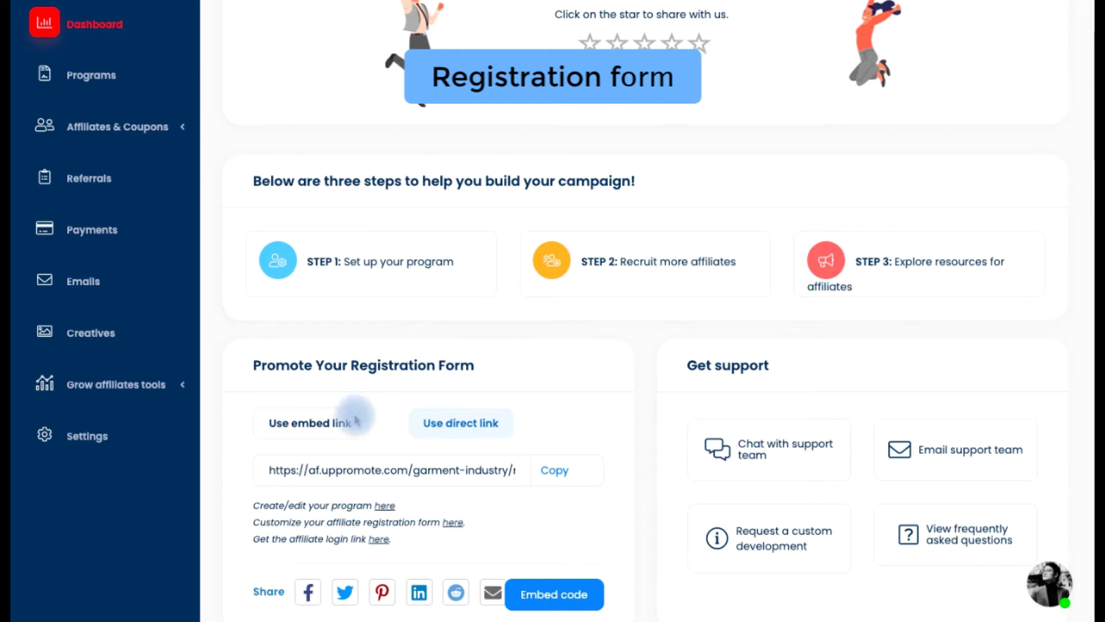
pyautogui.click(451, 426)
pyautogui.click(496, 437)
pyautogui.click(589, 480)
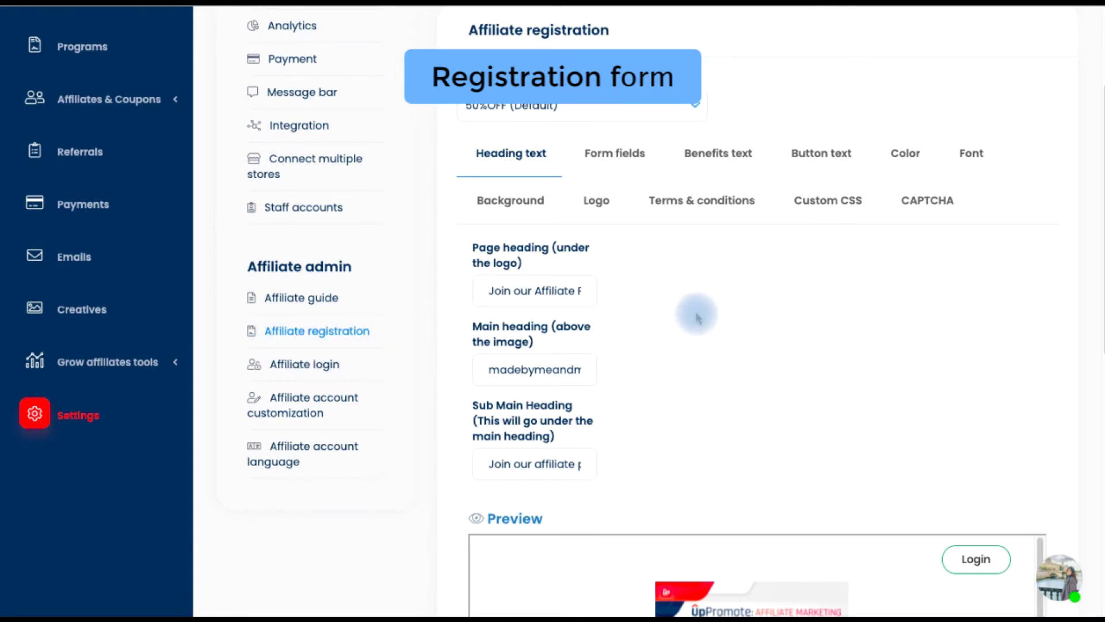
# Add City and Phone fields to the affiliate registration form.
pyautogui.click(615, 153)
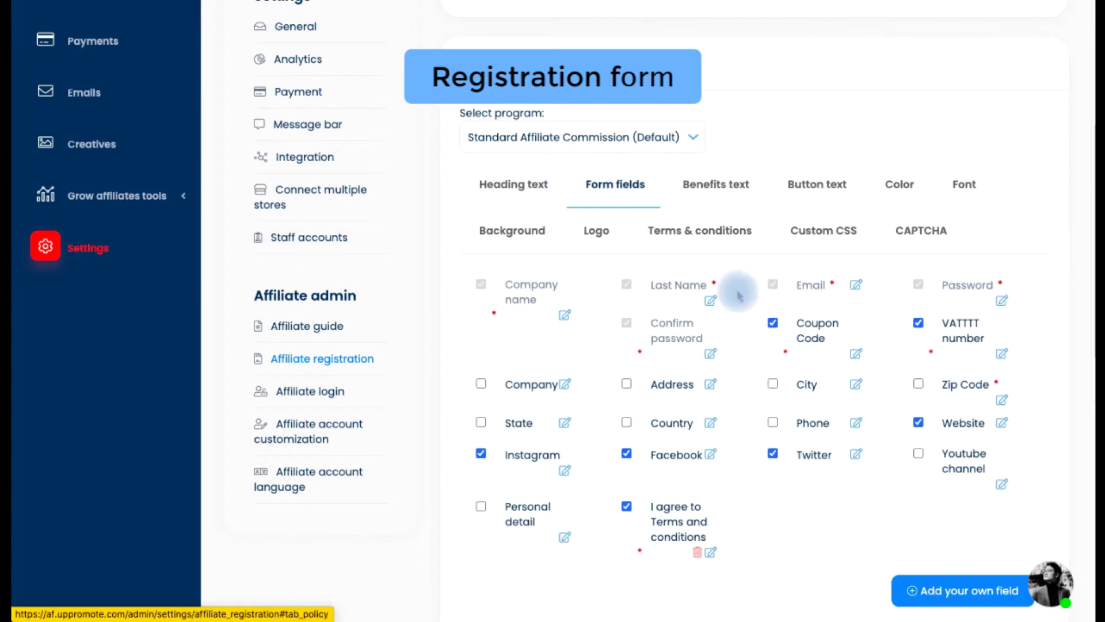
pyautogui.click(776, 386)
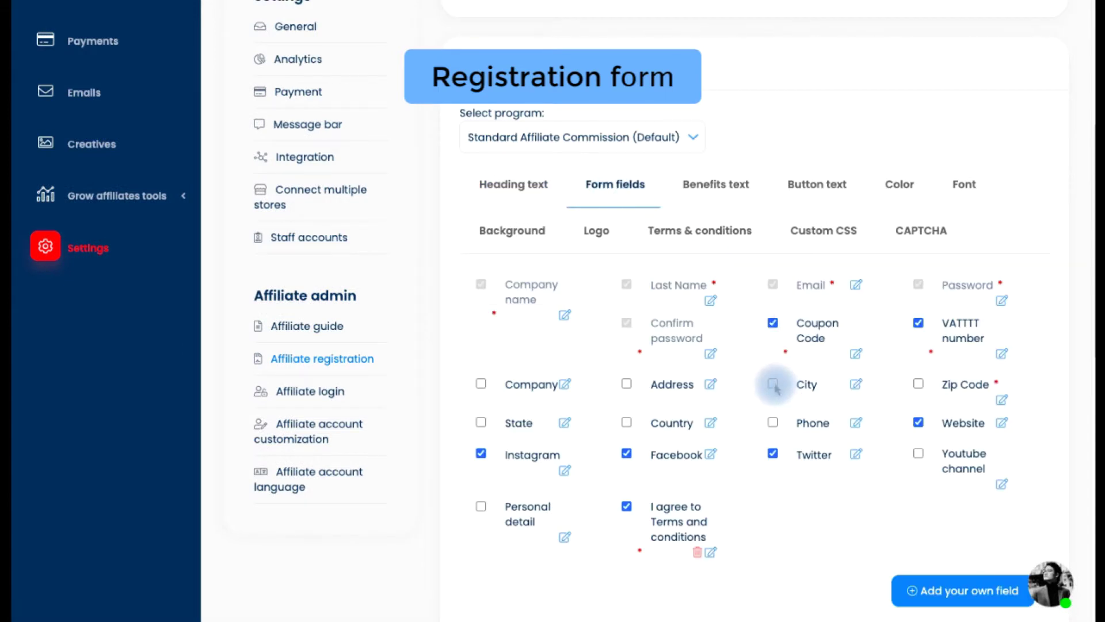
pyautogui.click(773, 422)
# Set the form's page background colour to pink (#f0d4d4).
pyautogui.click(540, 233)
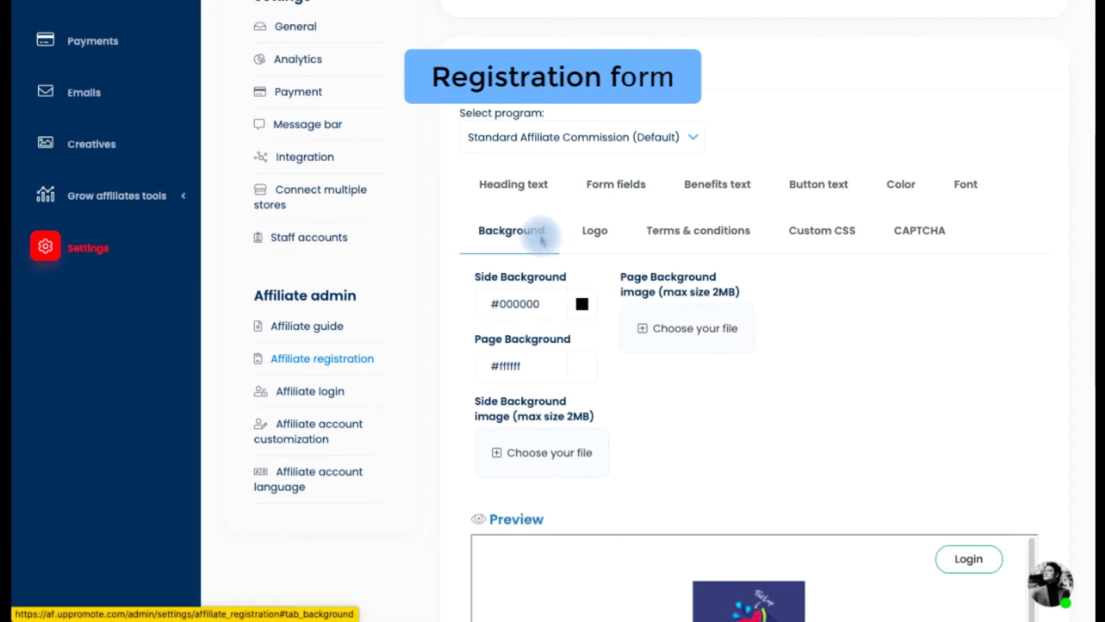
pyautogui.scroll(-5, 553, 382)
pyautogui.click(581, 122)
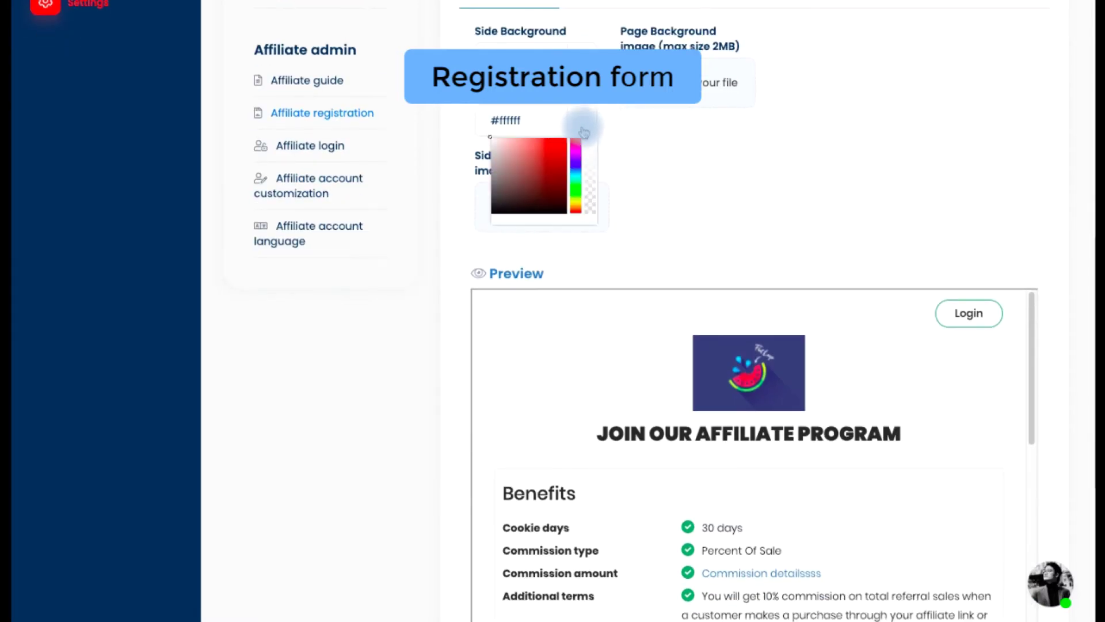
pyautogui.click(499, 141)
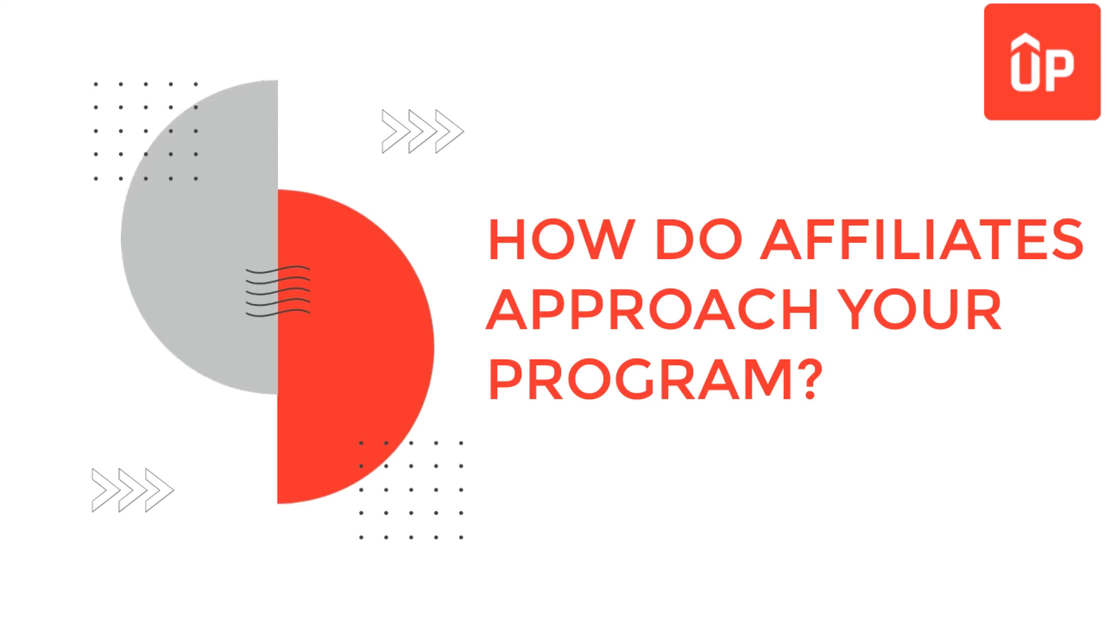
# Fill in the affiliate signup form, then approve the new affiliate in the Affiliates list.
pyautogui.write('r')
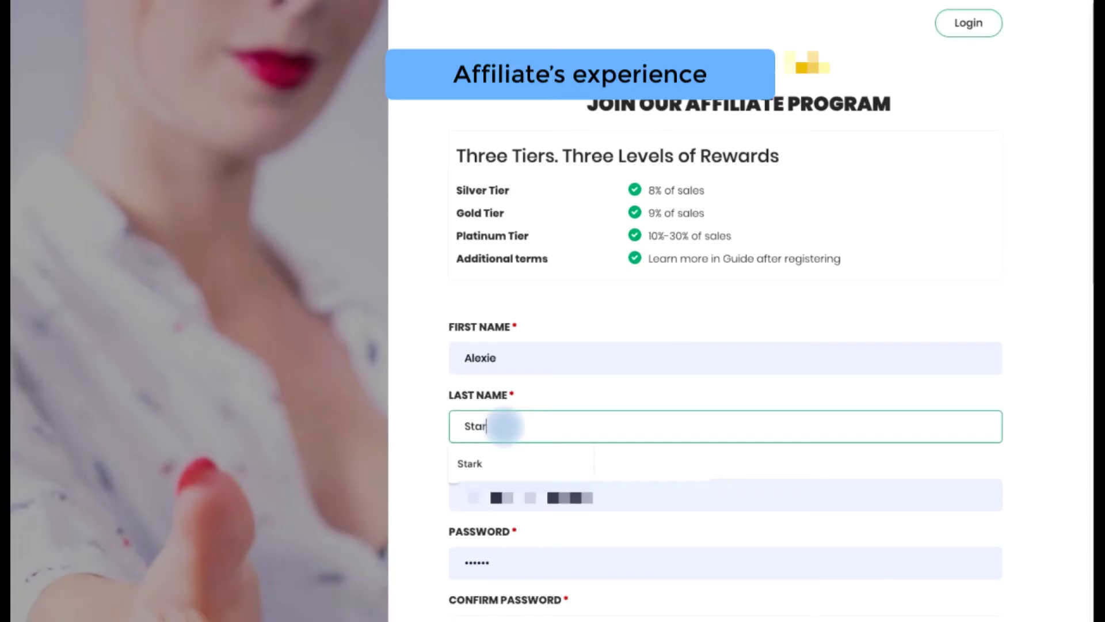
pyautogui.write('k')
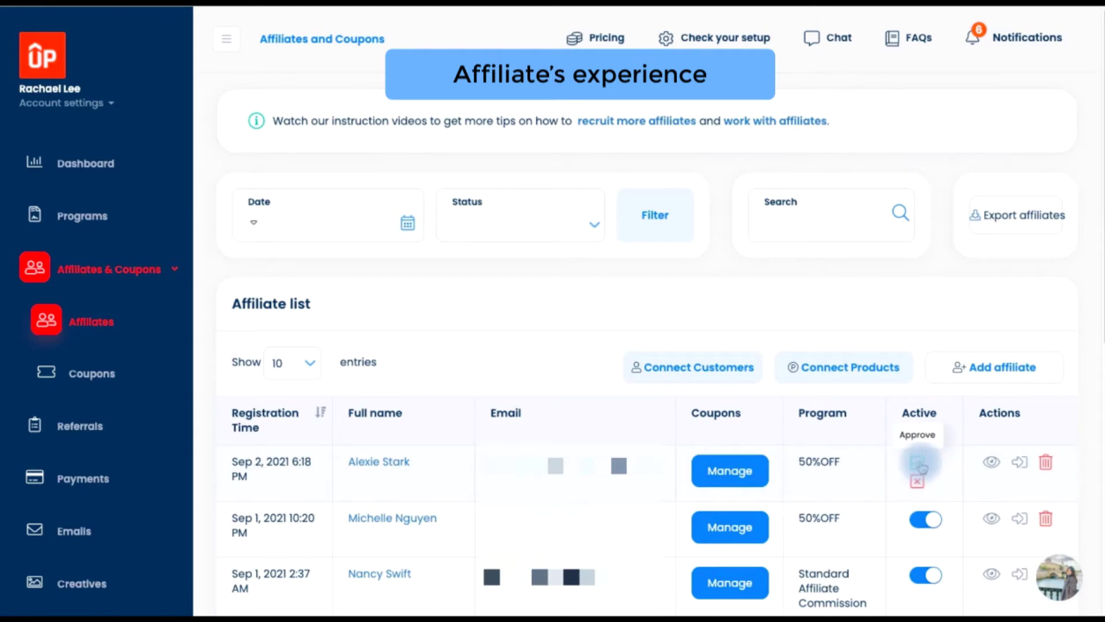
pyautogui.click(921, 465)
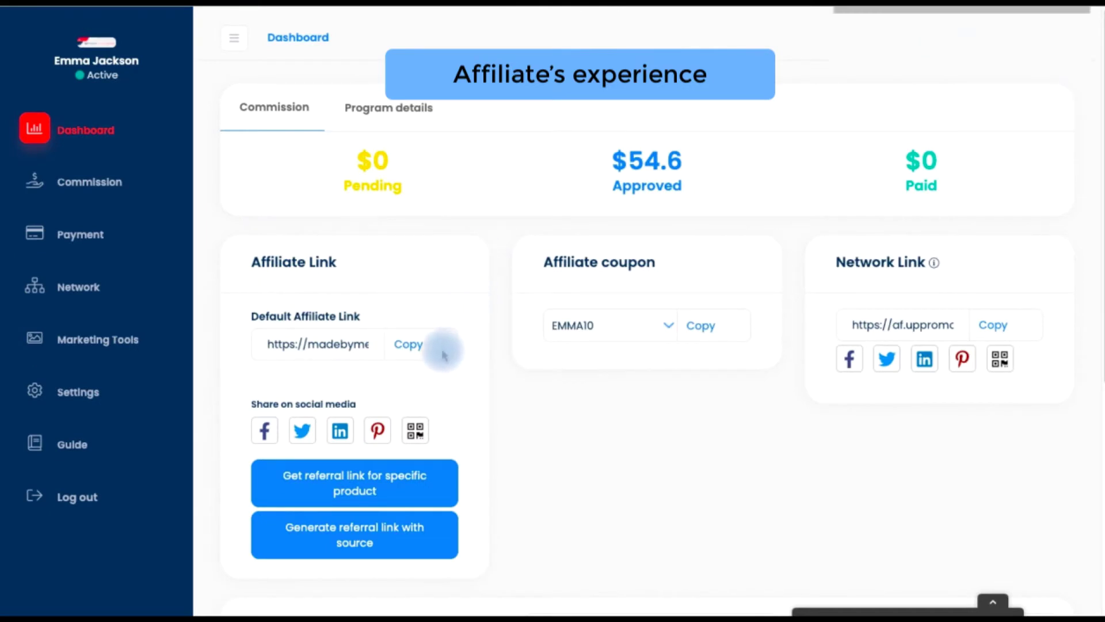
# Copy the default affiliate link and the EMMA10 coupon code.
pyautogui.click(420, 345)
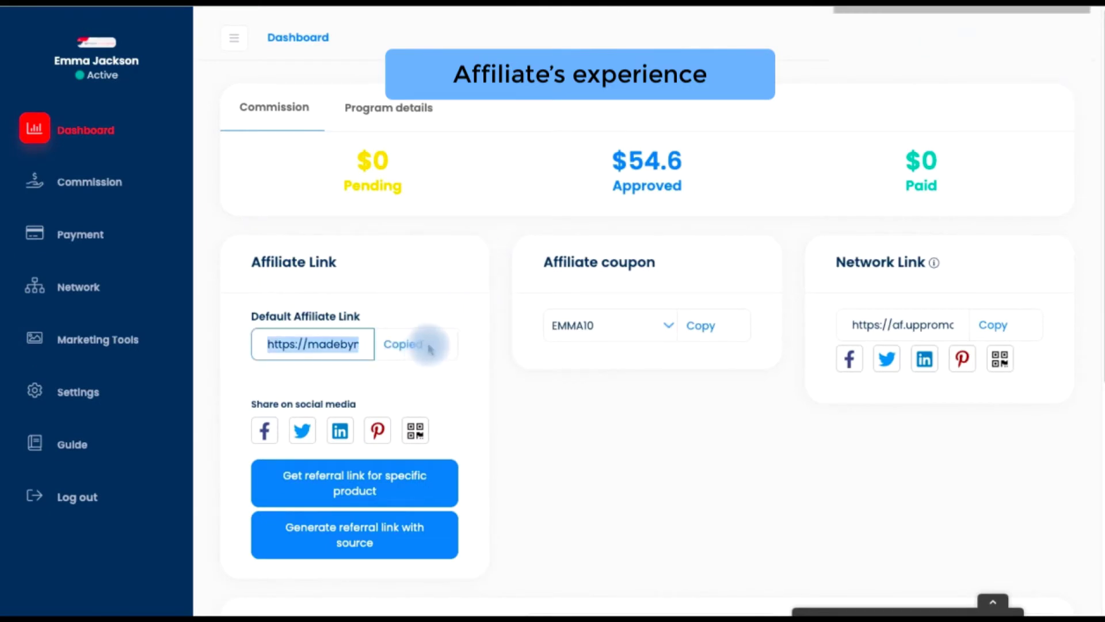
pyautogui.click(668, 329)
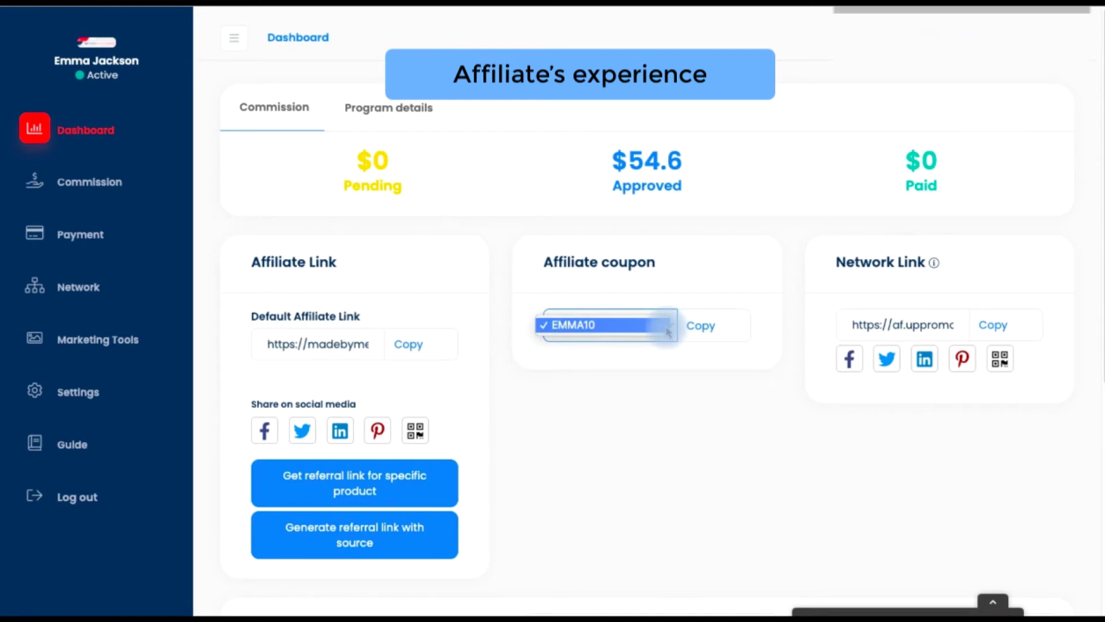
pyautogui.click(668, 331)
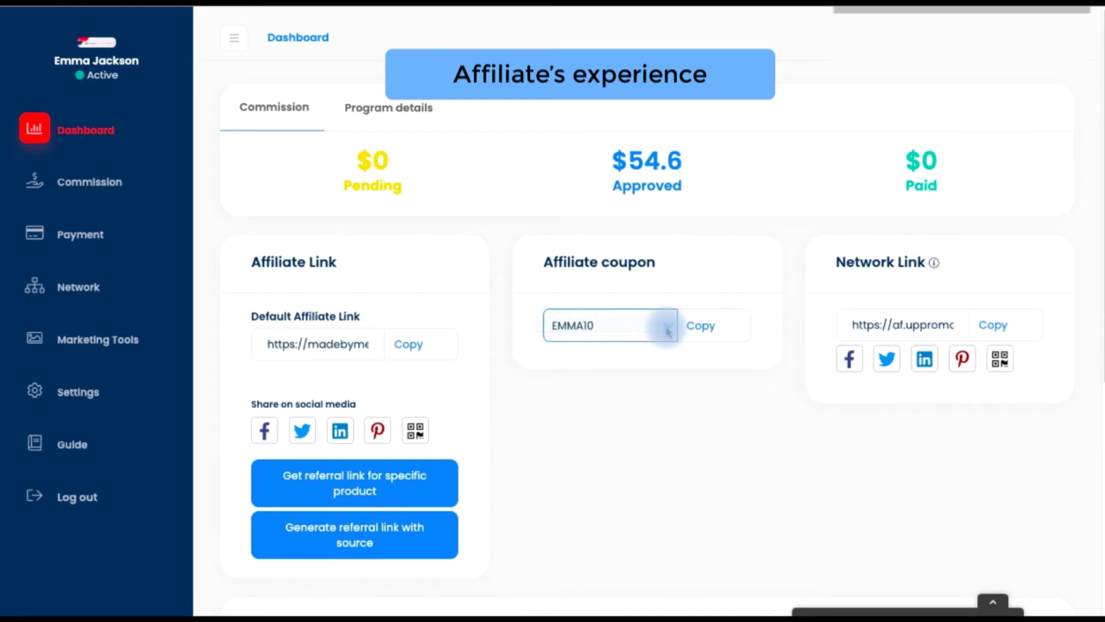
pyautogui.click(698, 327)
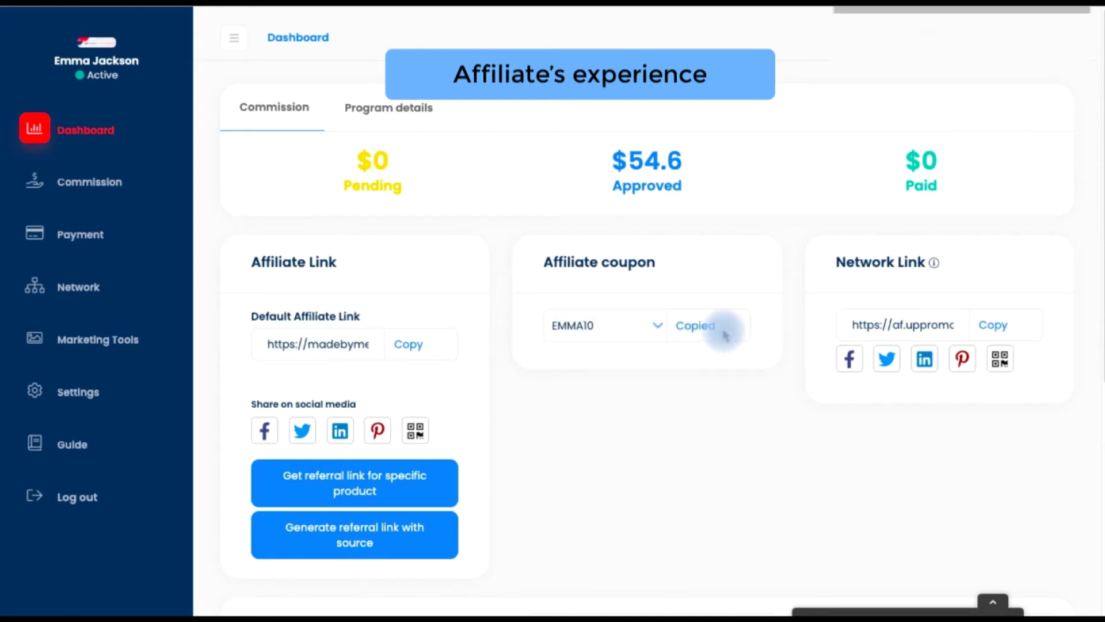
# Apply discount code EMMA10 at the store checkout.
pyautogui.click(720, 163)
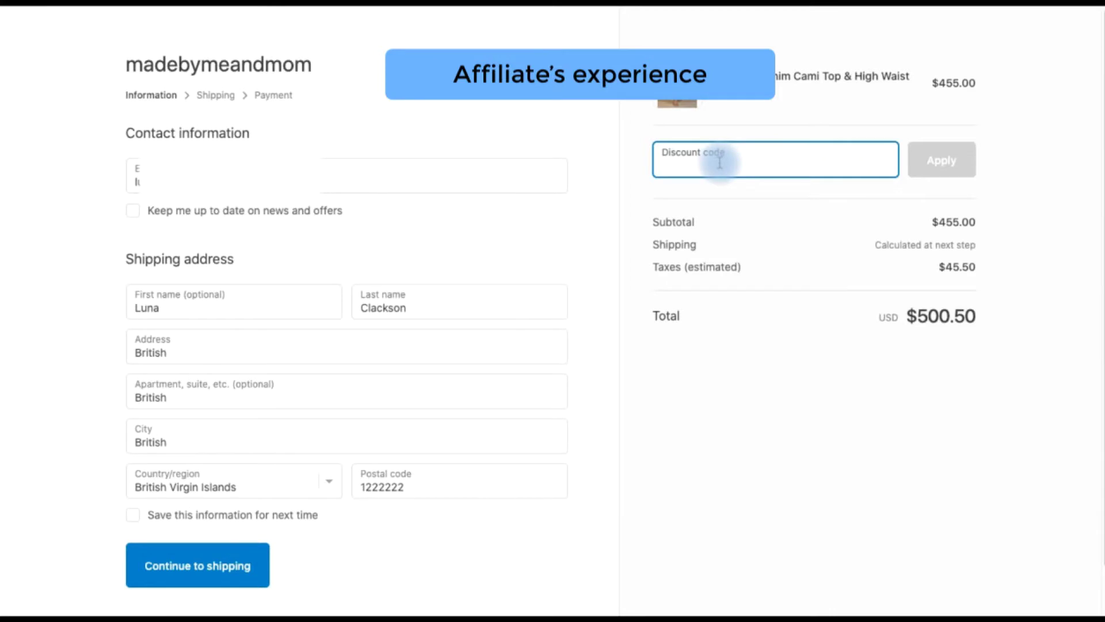
pyautogui.write('EMMA10')
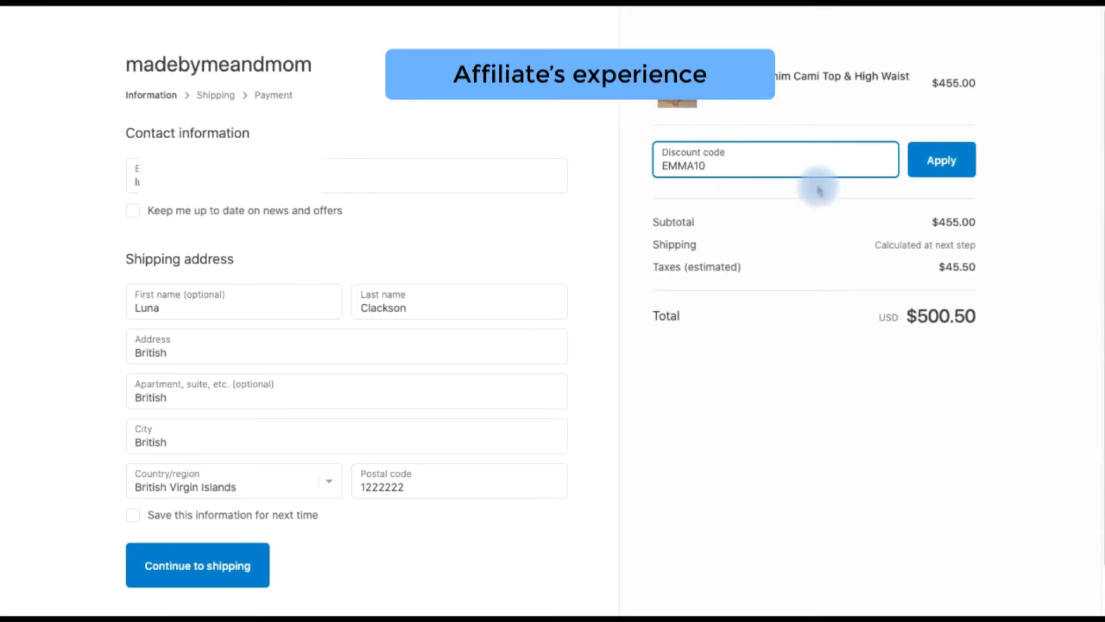
pyautogui.click(924, 164)
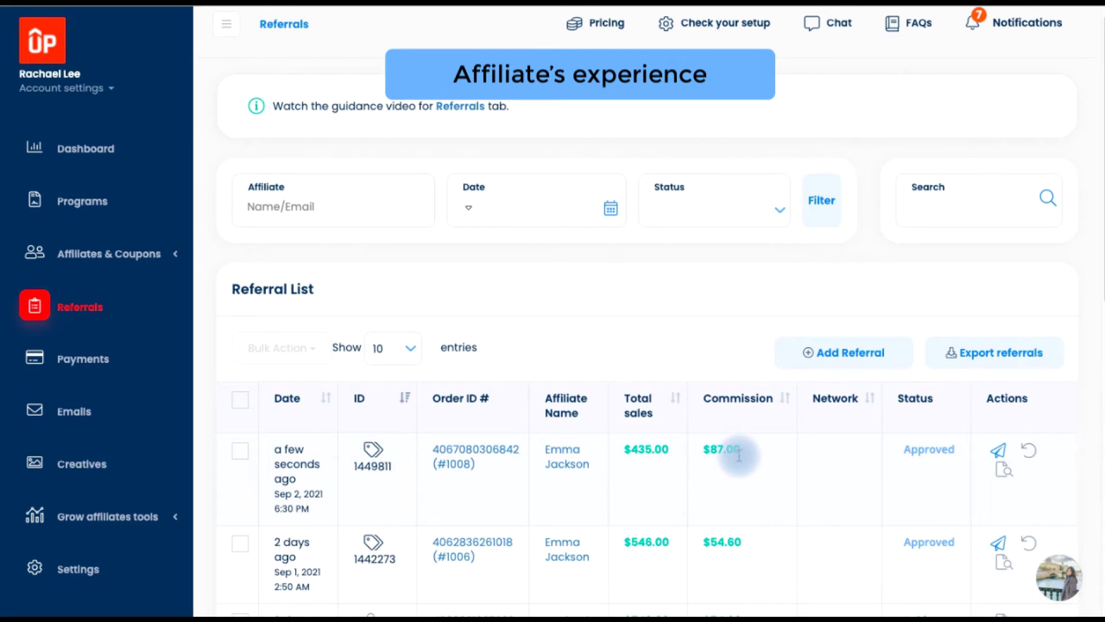
# Scroll the affiliate Dashboard to the Your performance chart showing 141 orders.
pyautogui.moveTo(373, 450)
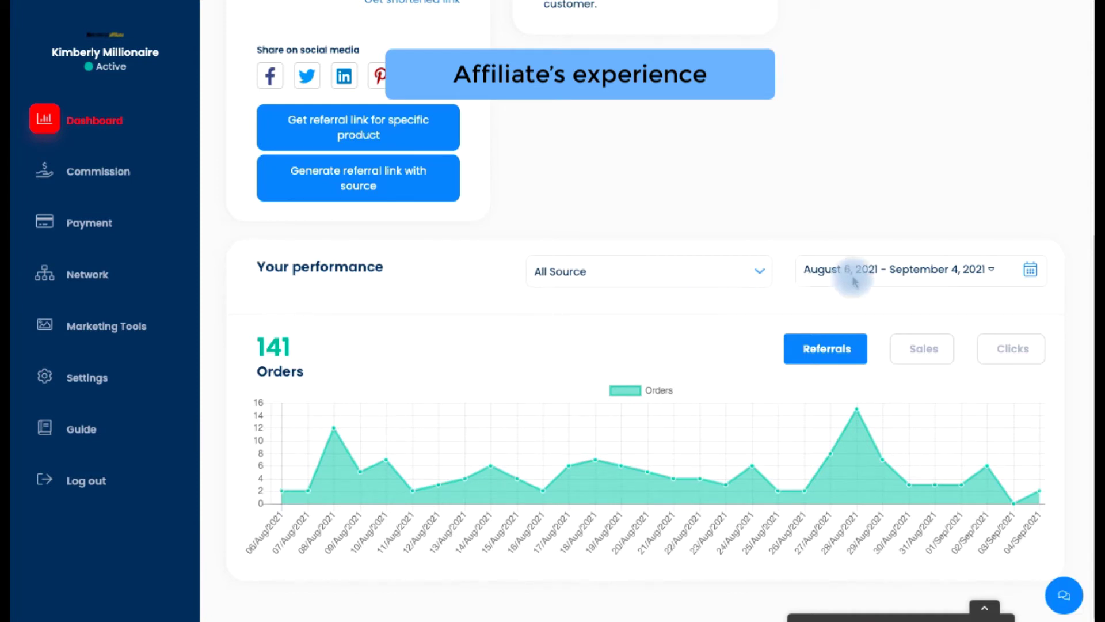
# Switch the performance chart between Clicks, Sales and Referrals views.
pyautogui.click(1033, 350)
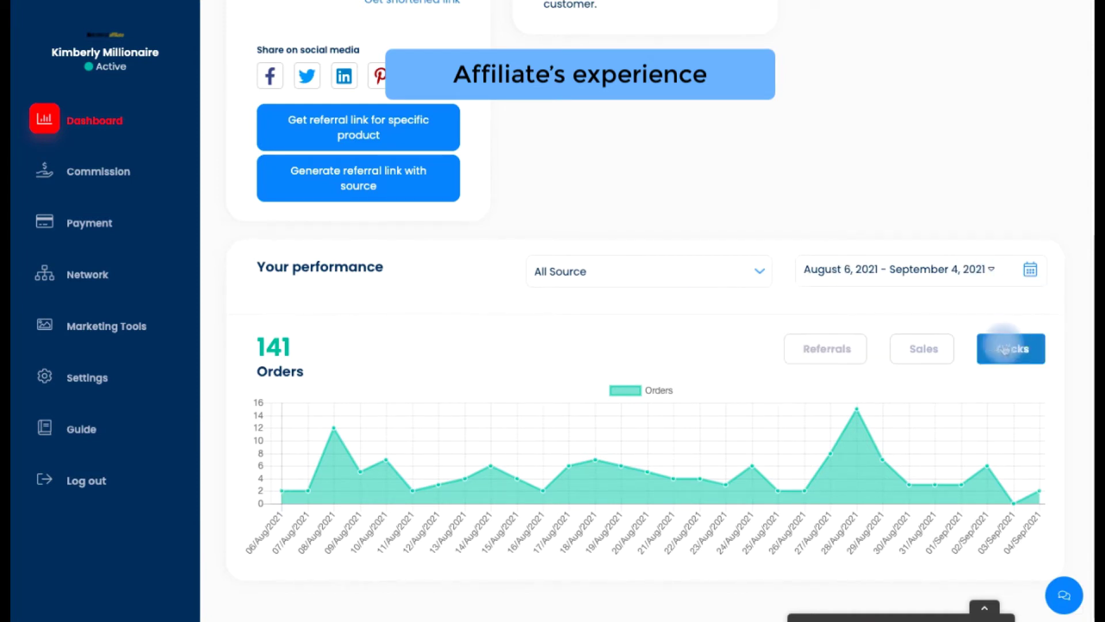
pyautogui.click(898, 350)
pyautogui.click(852, 347)
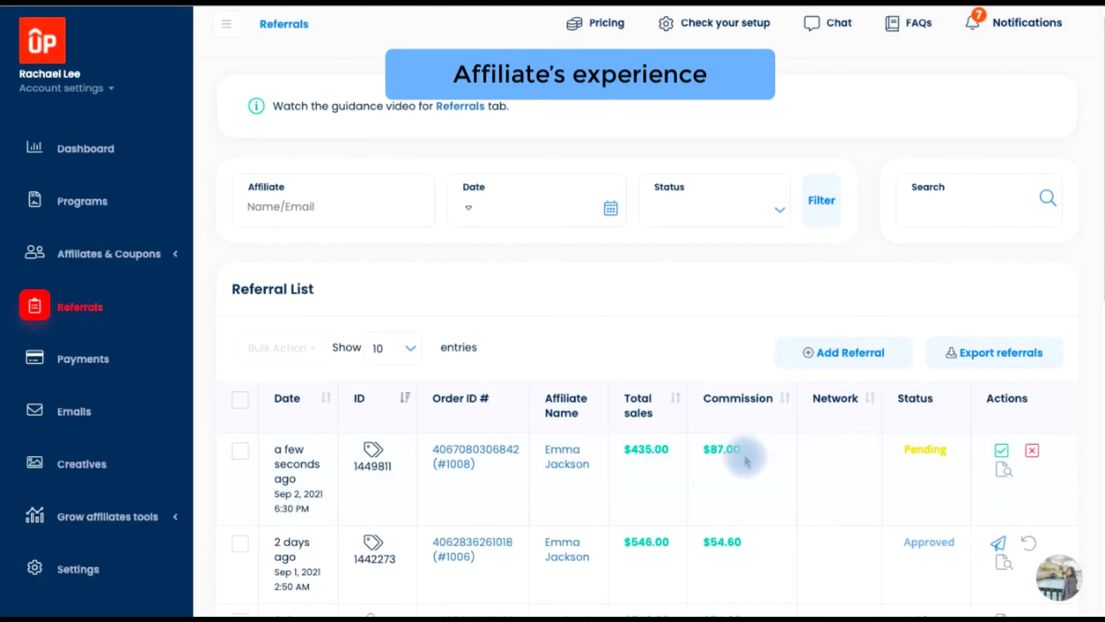
# Approve the pending $435.00 referral.
pyautogui.click(1007, 455)
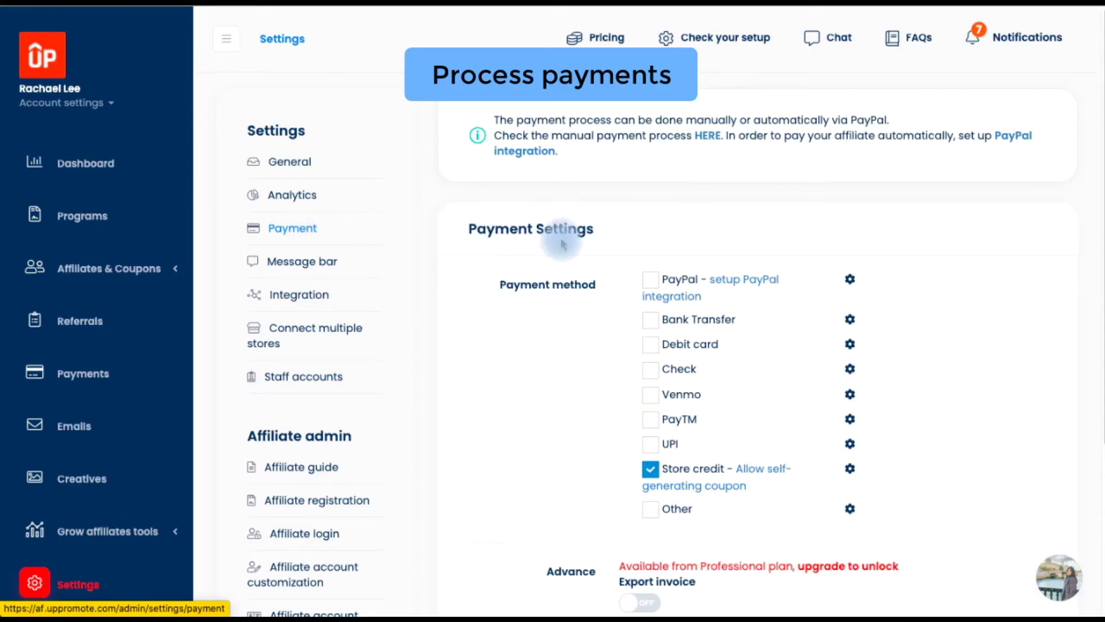
# Enable PayPal, Bank Transfer, Debit card, Check and Venmo as payment methods.
pyautogui.click(654, 282)
pyautogui.click(652, 321)
pyautogui.click(653, 345)
pyautogui.click(657, 371)
pyautogui.click(650, 395)
# Mark the debit-card affiliate's $141.60 commission as paid and process the store-credit affiliate's payout.
pyautogui.click(116, 327)
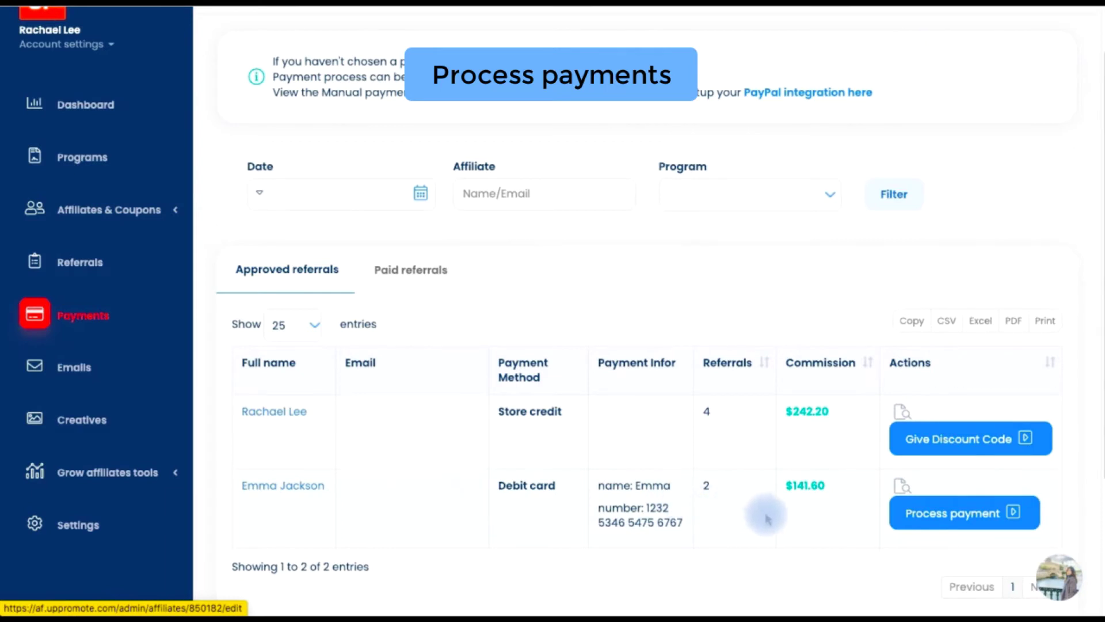
pyautogui.click(1007, 509)
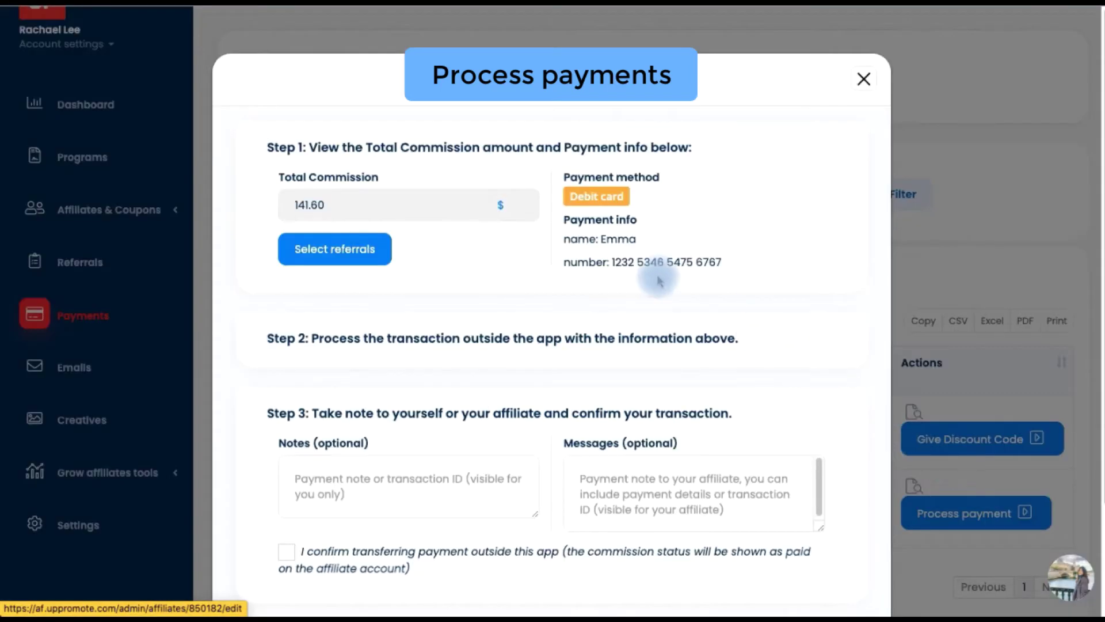
pyautogui.scroll(-2, 470, 366)
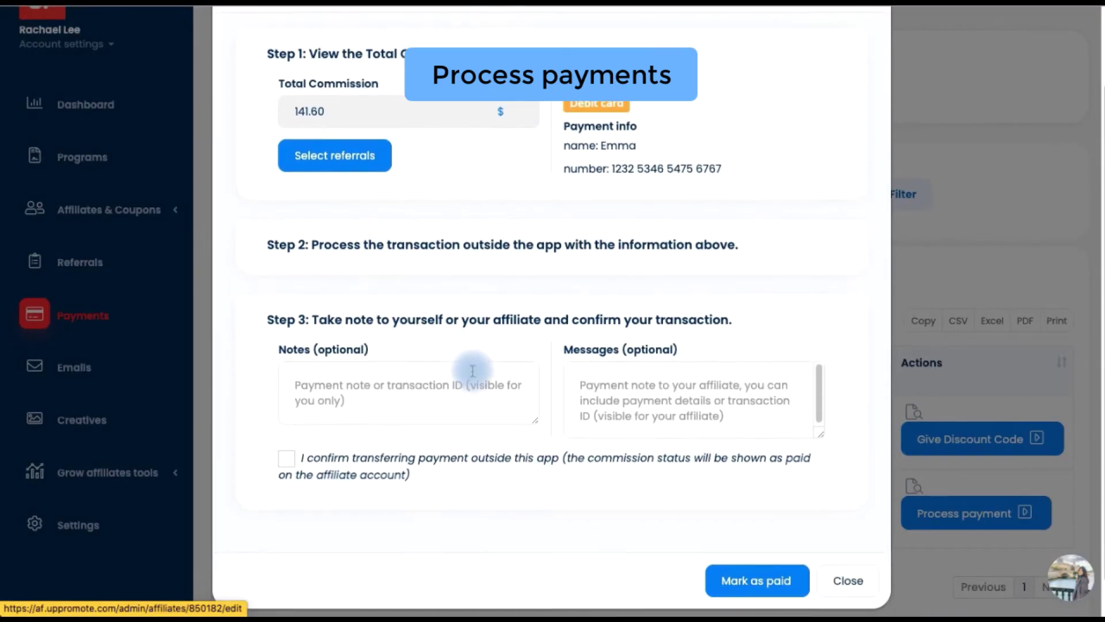
pyautogui.click(294, 433)
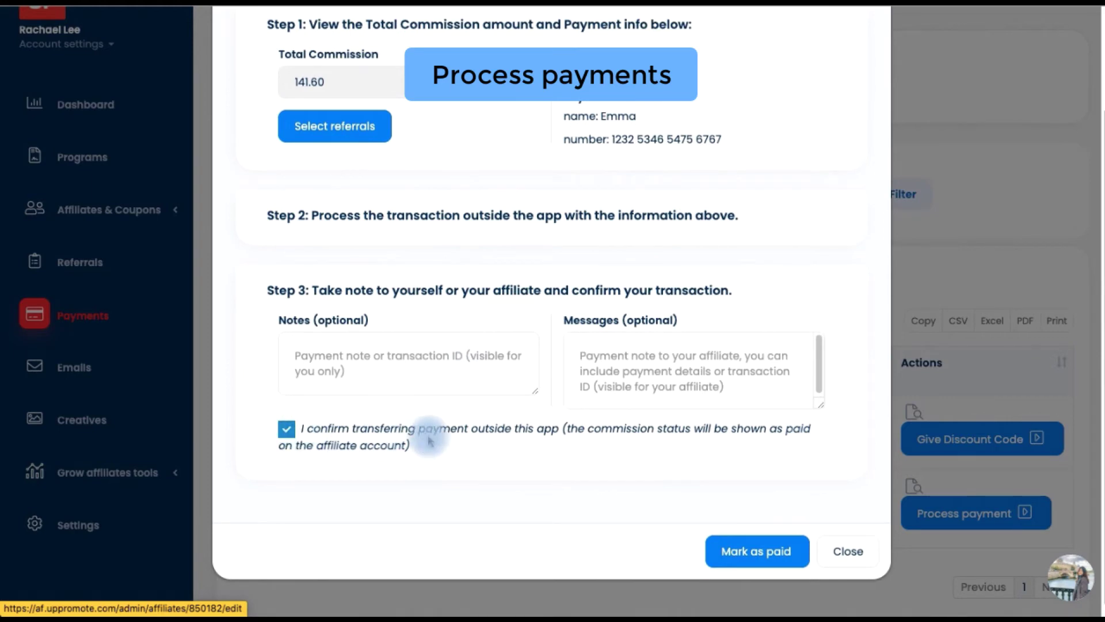
pyautogui.click(808, 554)
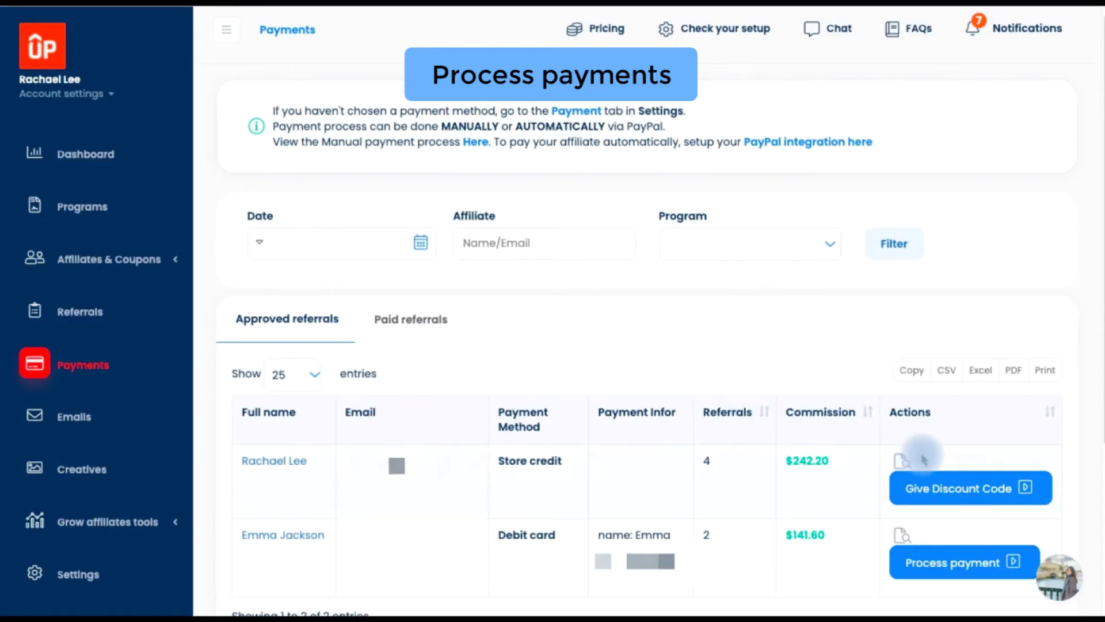
pyautogui.click(1004, 499)
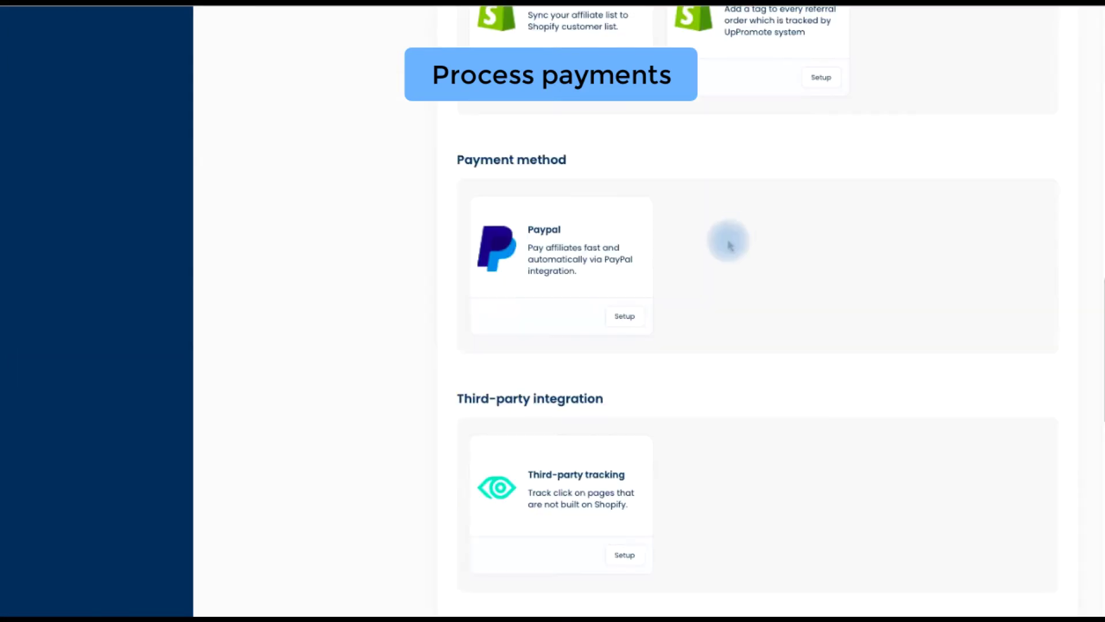
pyautogui.click(639, 317)
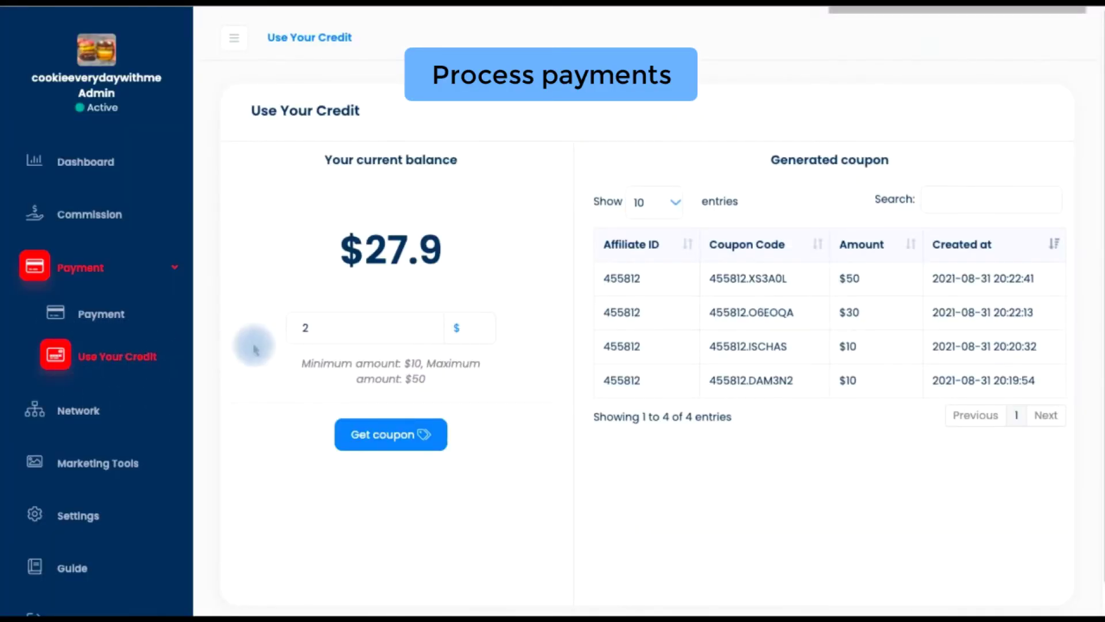
# Redeem $20 of store credit as a coupon, copy it, and use the discount code.
pyautogui.click(316, 328)
pyautogui.write('20')
pyautogui.click(382, 436)
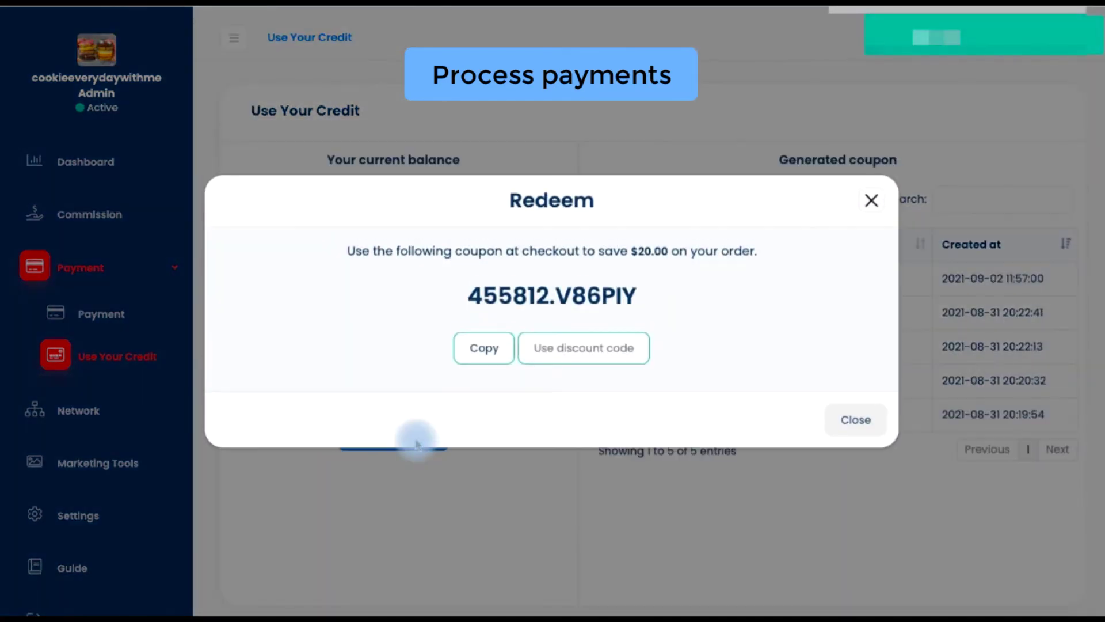
pyautogui.click(484, 350)
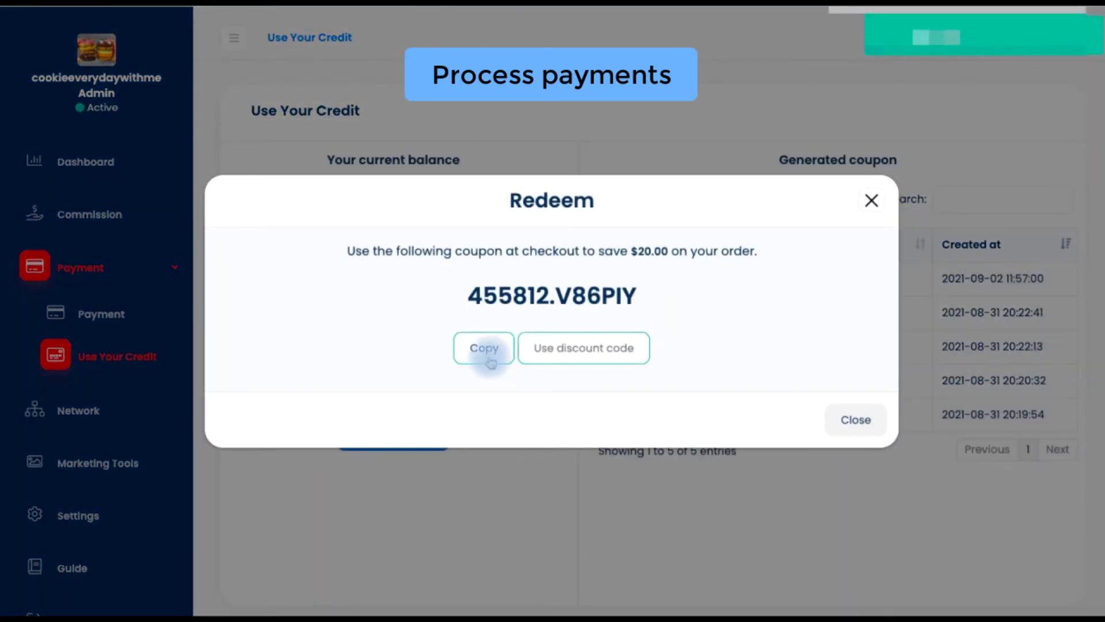
pyautogui.click(578, 359)
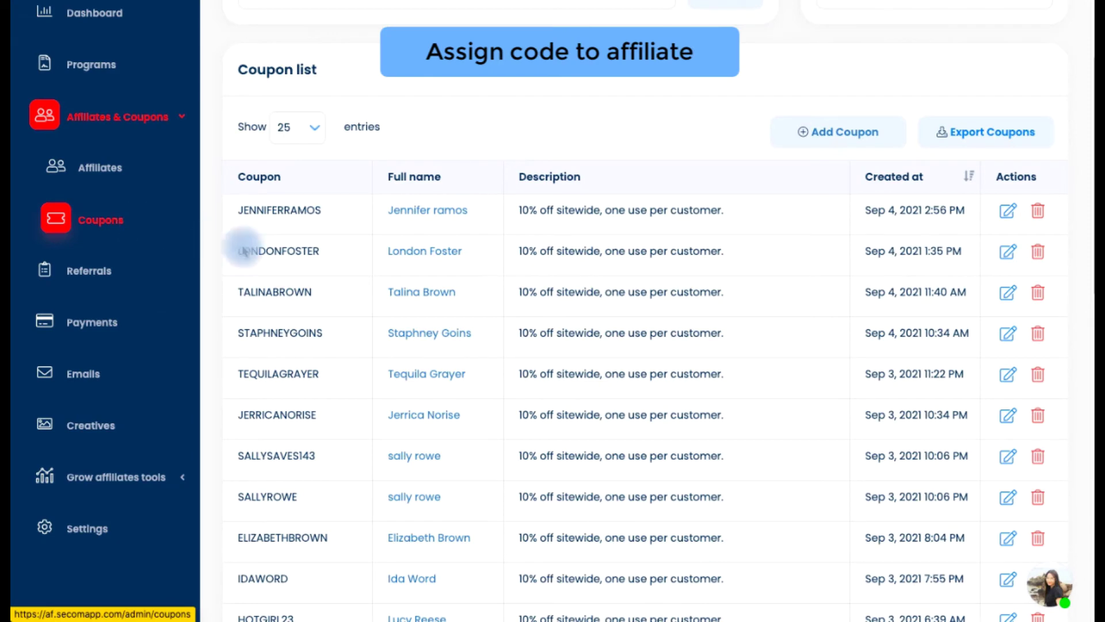
# Start adding a coupon using an existing coupon for an affiliate, then turn on Auto-generate coupon.
pyautogui.scroll(-3, 791, 337)
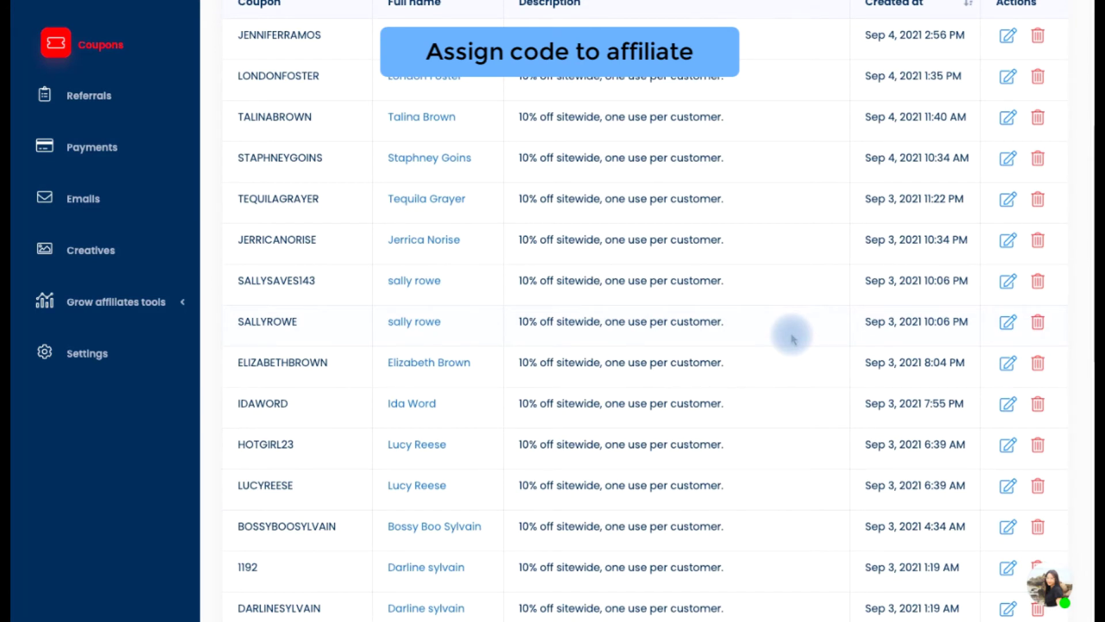
pyautogui.scroll(3, 792, 338)
pyautogui.click(157, 117)
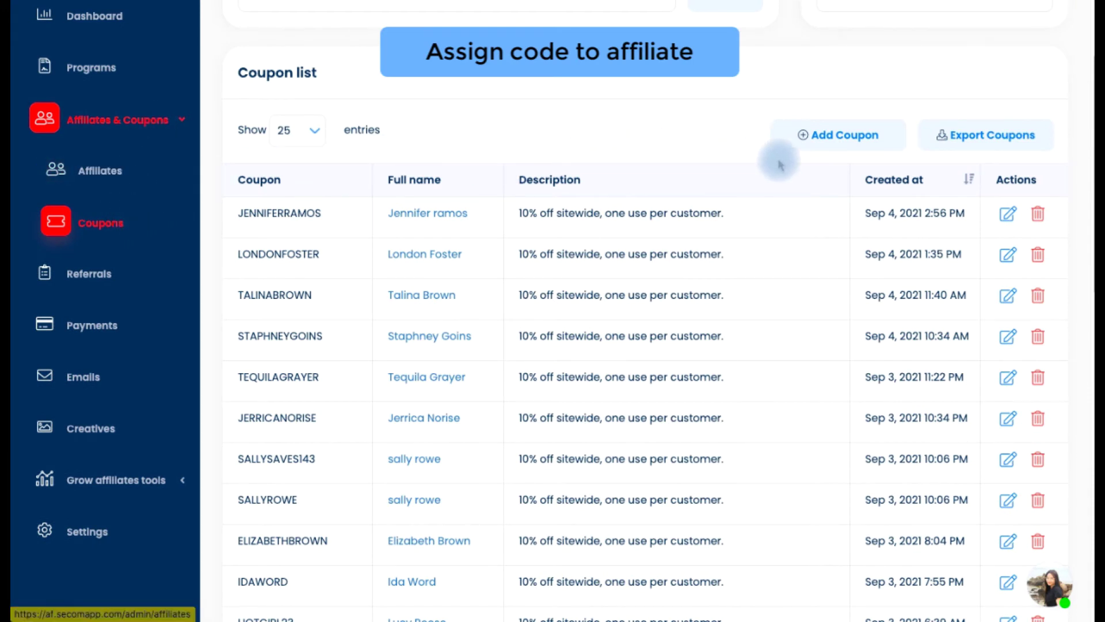
pyautogui.click(847, 148)
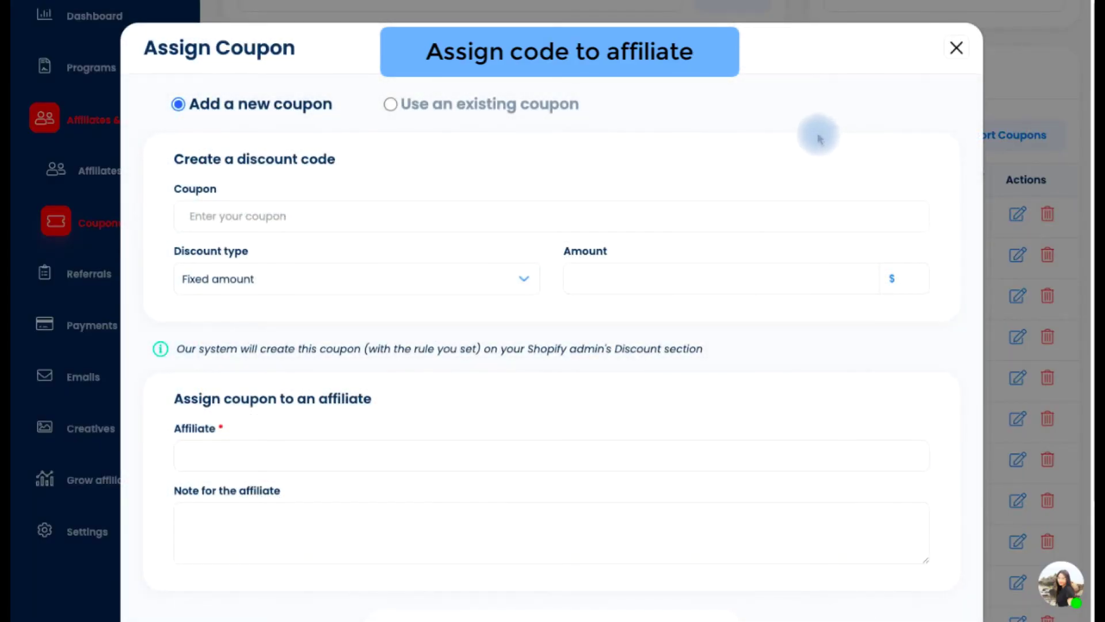
pyautogui.click(391, 105)
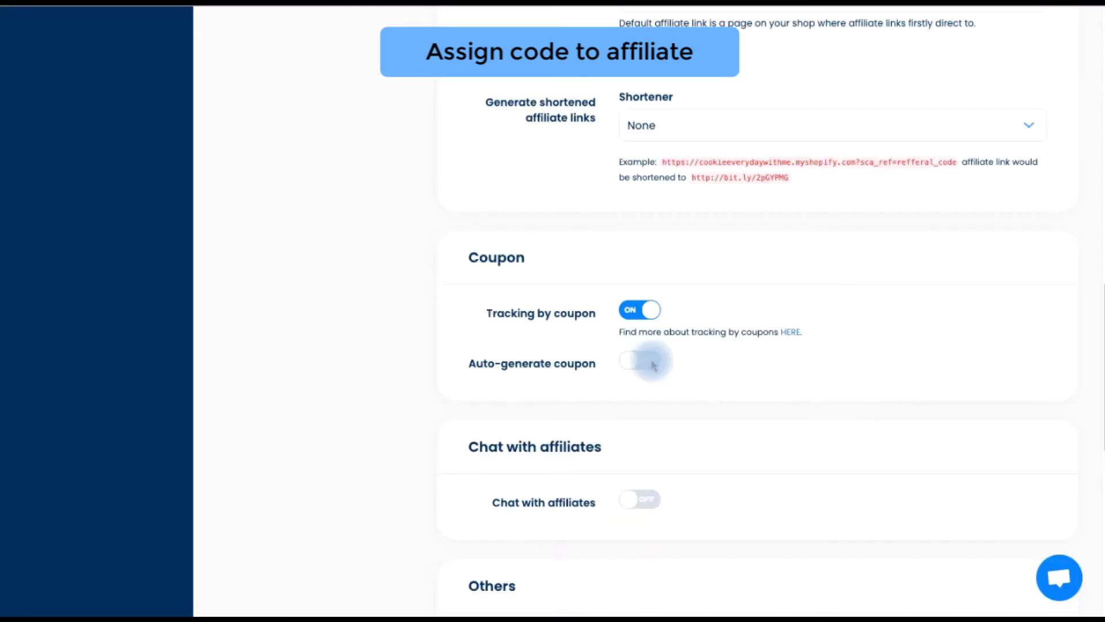
pyautogui.click(652, 361)
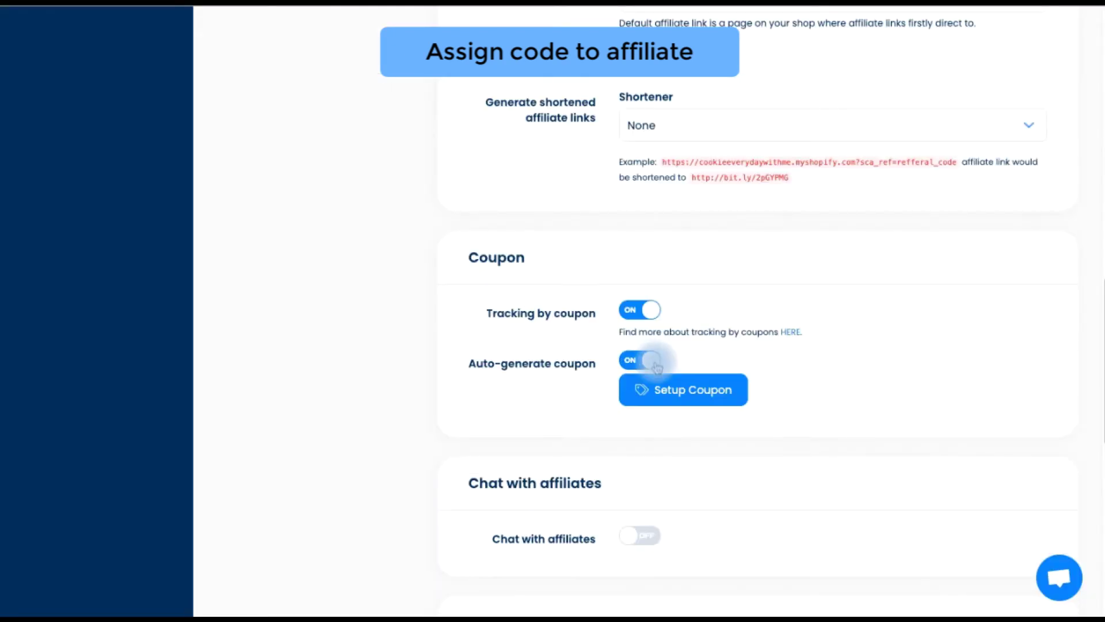
# Set the auto-generated coupon name format to Affiliates Select While Registering.
pyautogui.click(693, 397)
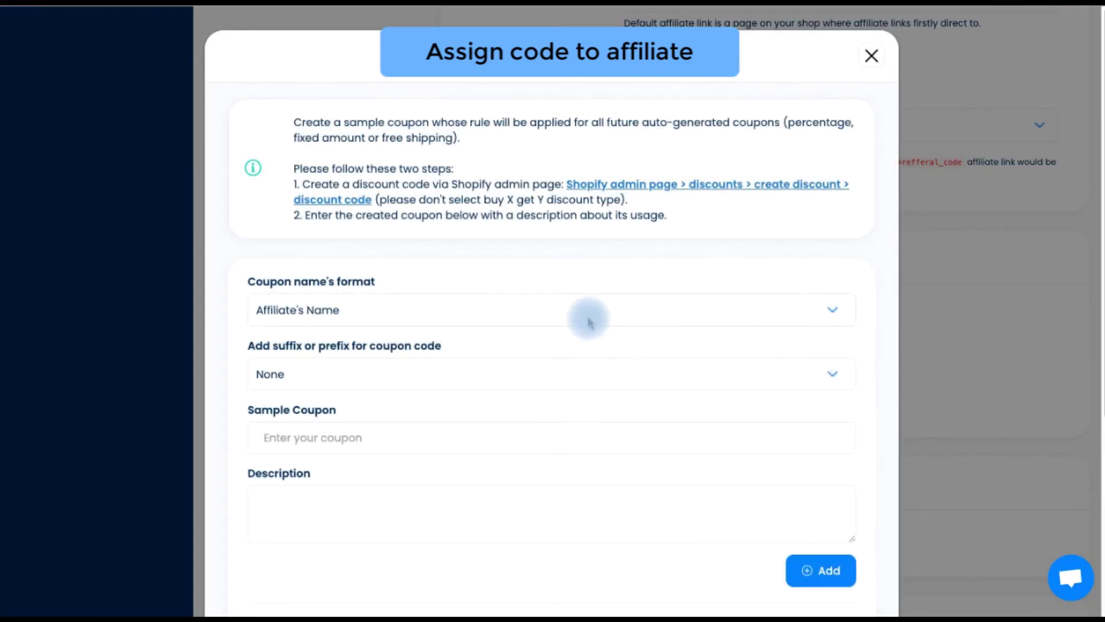
pyautogui.click(588, 317)
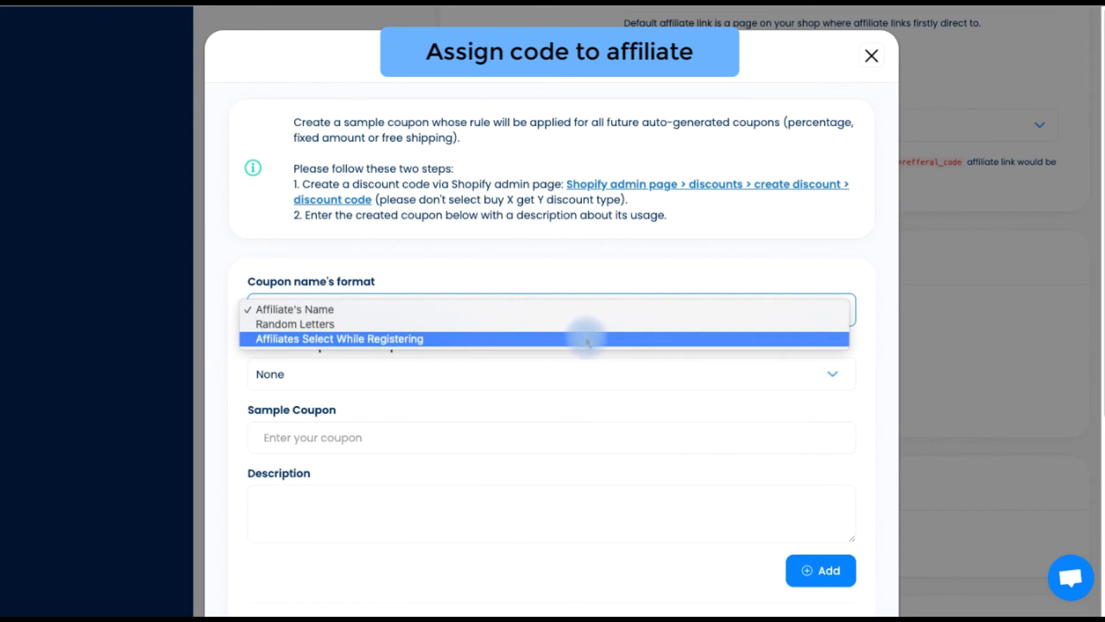
pyautogui.click(587, 340)
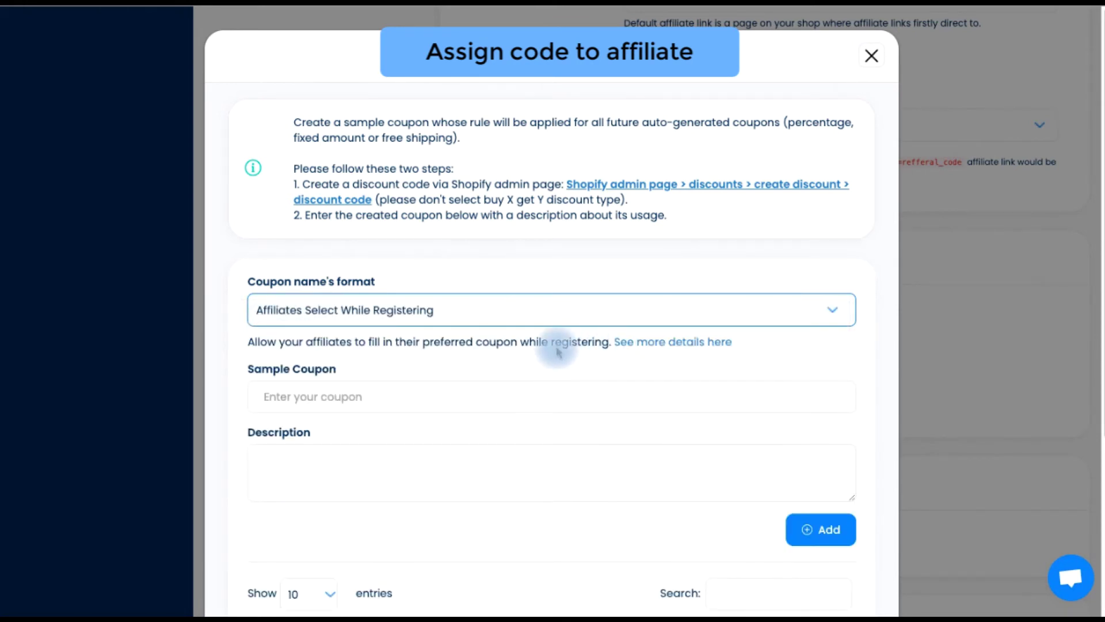
# Copy the affiliate's coupon code from the affiliate dashboard.
pyautogui.click(568, 324)
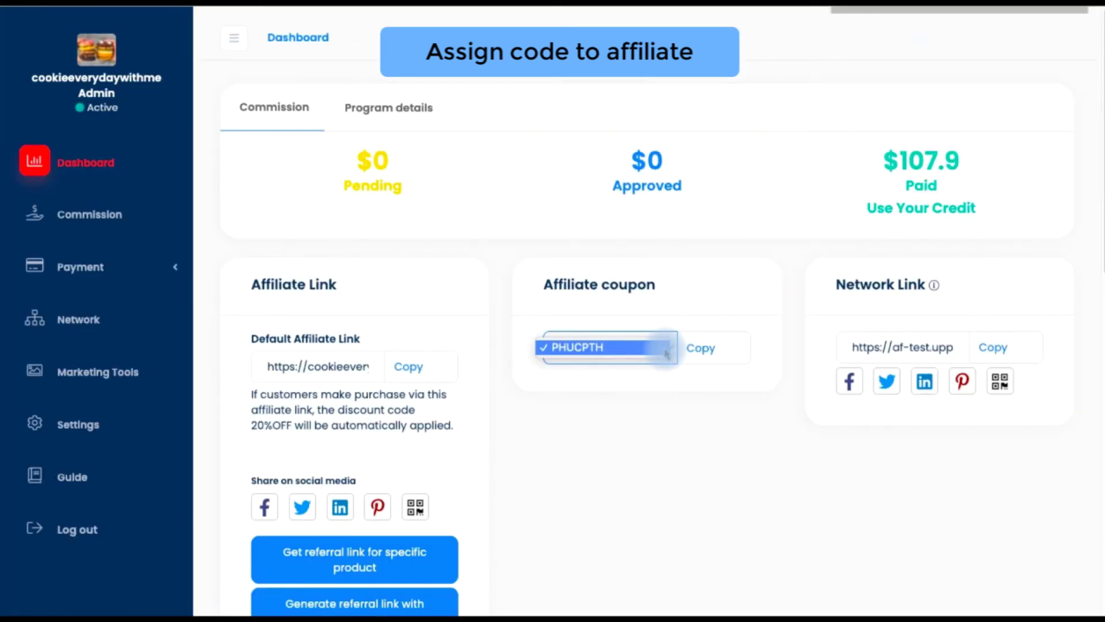
pyautogui.click(662, 348)
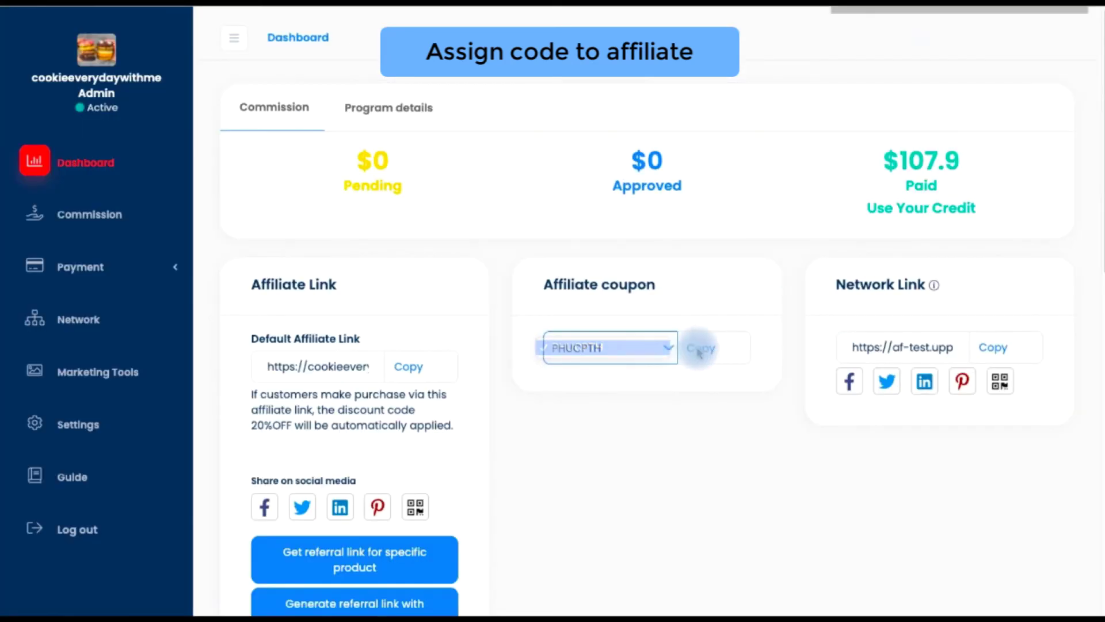
pyautogui.click(713, 349)
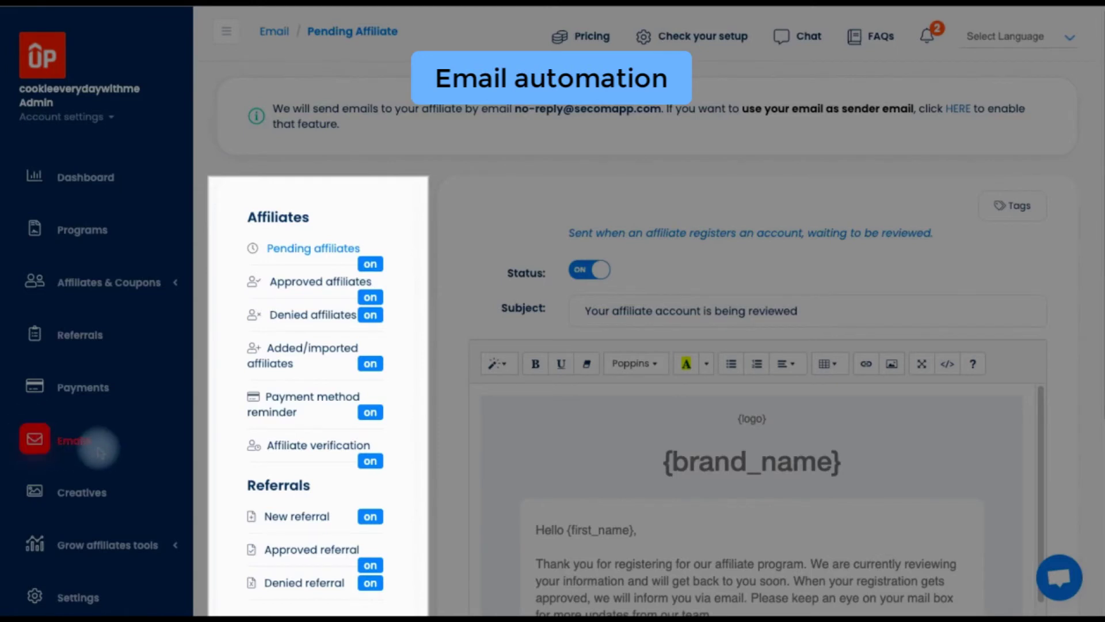
# View the Approved affiliates email template and its available tags.
pyautogui.click(349, 286)
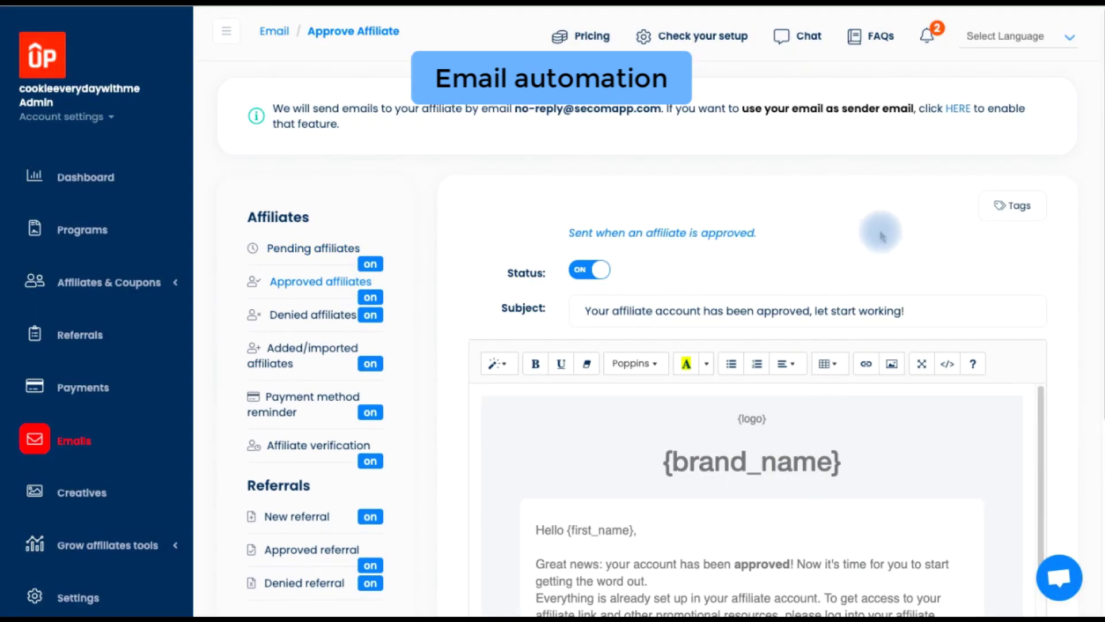
pyautogui.click(992, 219)
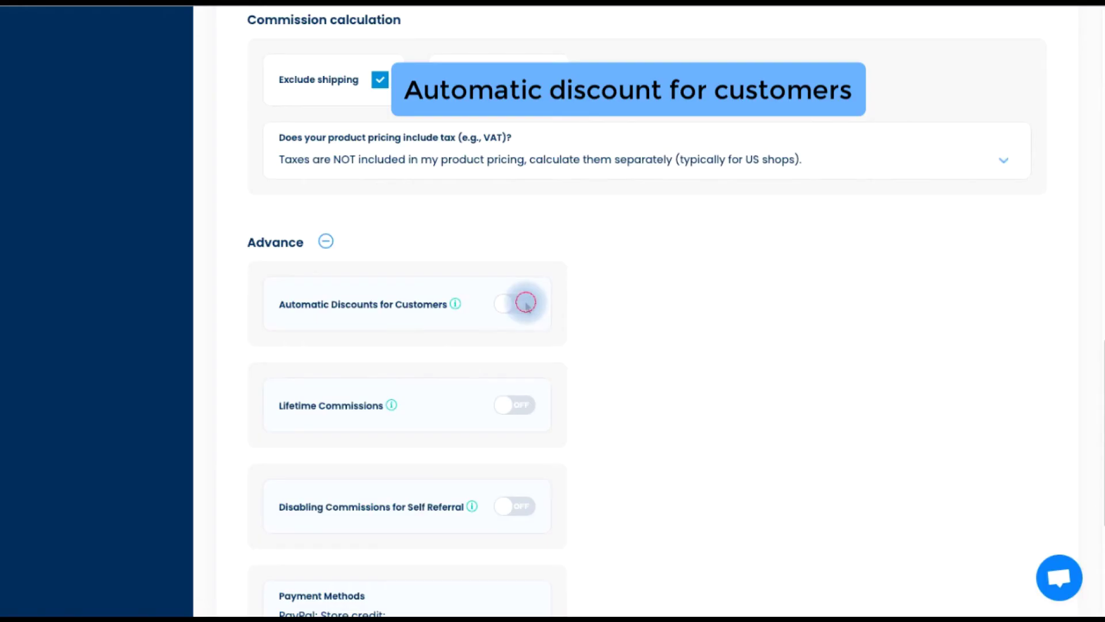
# Enable Automatic Discounts for Customers, then buy the Chequered Red Shirt through the affiliate link.
pyautogui.click(525, 309)
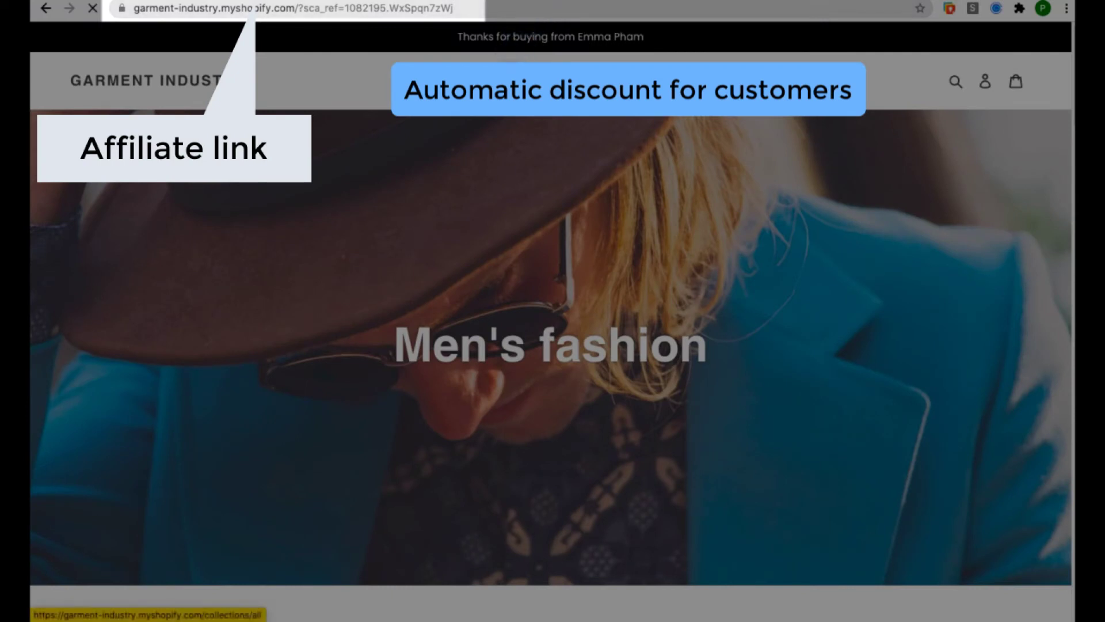
pyautogui.click(694, 288)
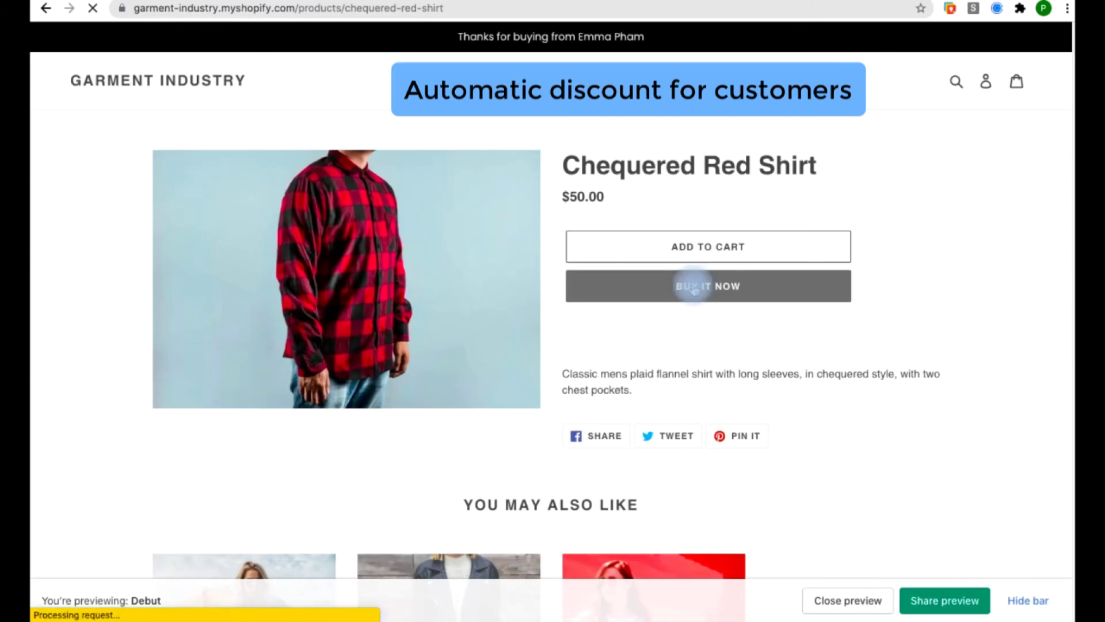